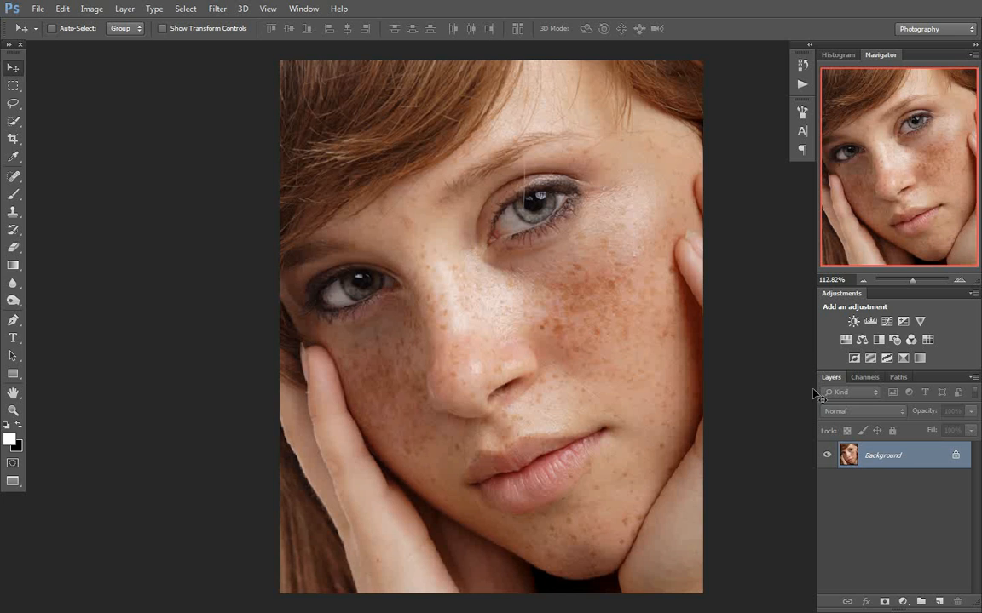
# Duplicate the Background layer and apply Shadows/Highlights to the copy with shadows Amount 44%, Tonal Width 46% and Radius 181 px
pyautogui.moveTo(857, 454); pyautogui.dragTo(941, 599)
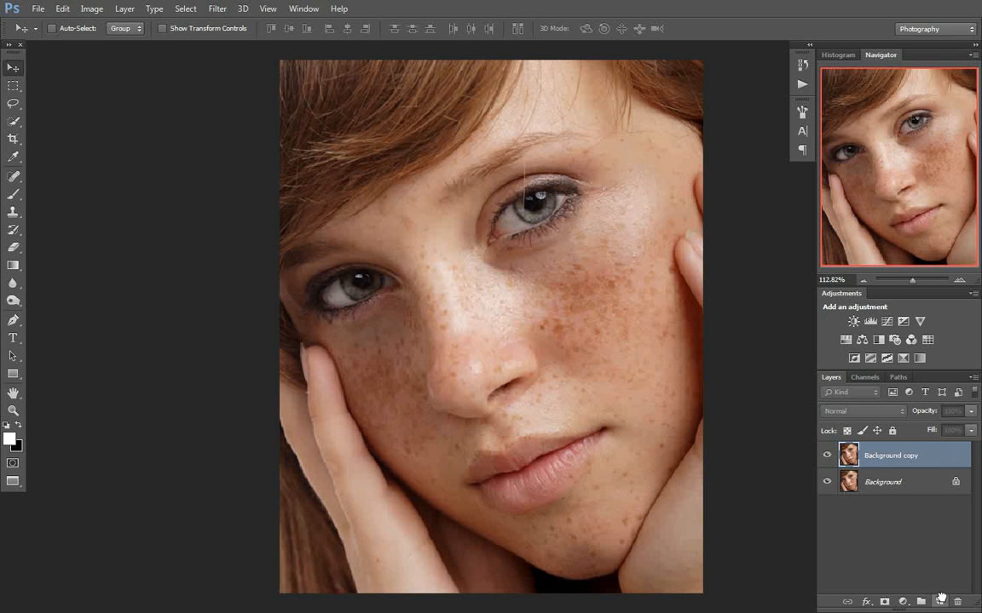
pyautogui.click(91, 11)
pyautogui.moveTo(96, 42)
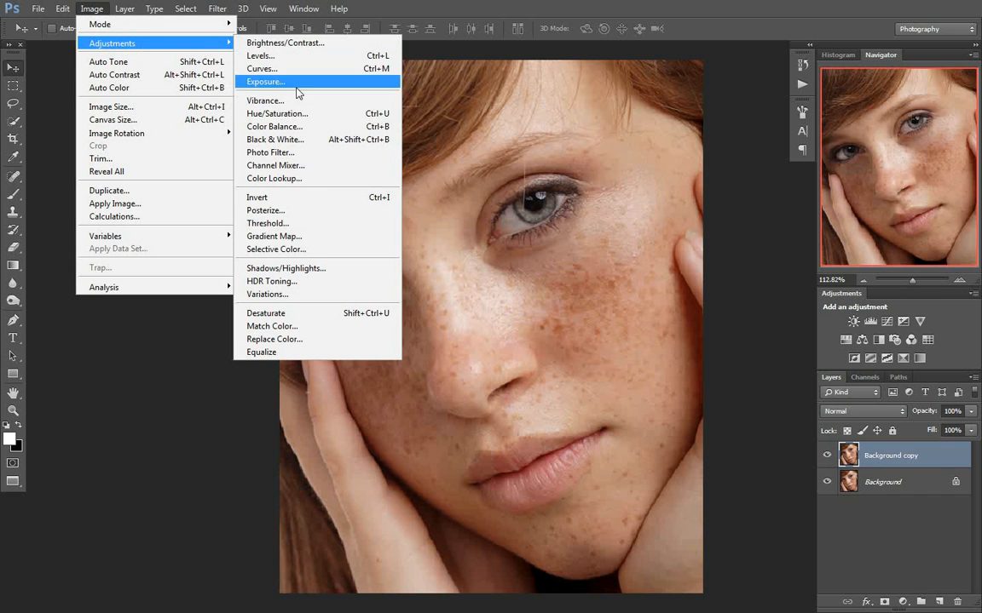
pyautogui.click(332, 271)
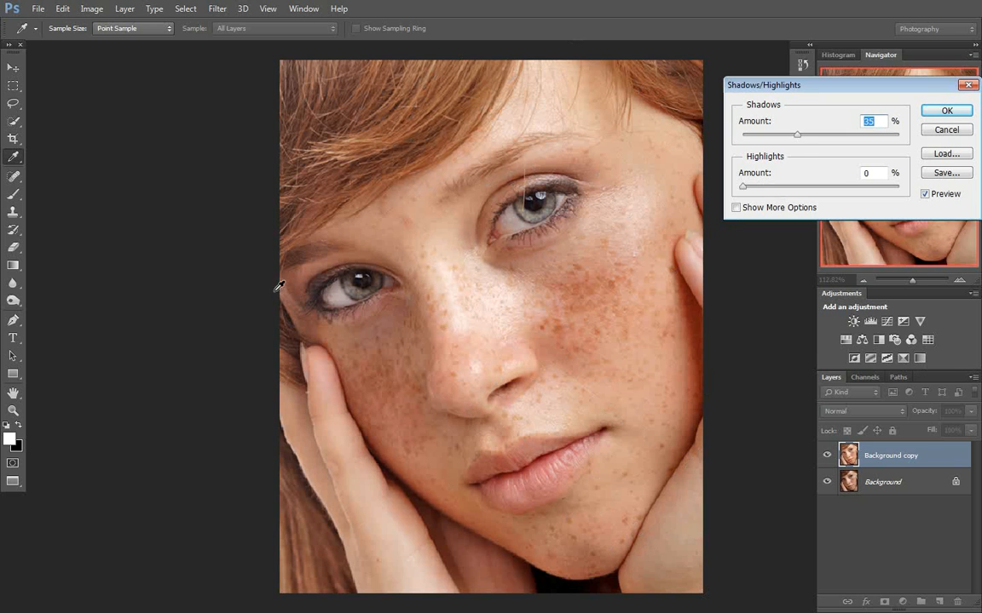
pyautogui.moveTo(797, 137); pyautogui.dragTo(815, 144)
pyautogui.click(763, 208)
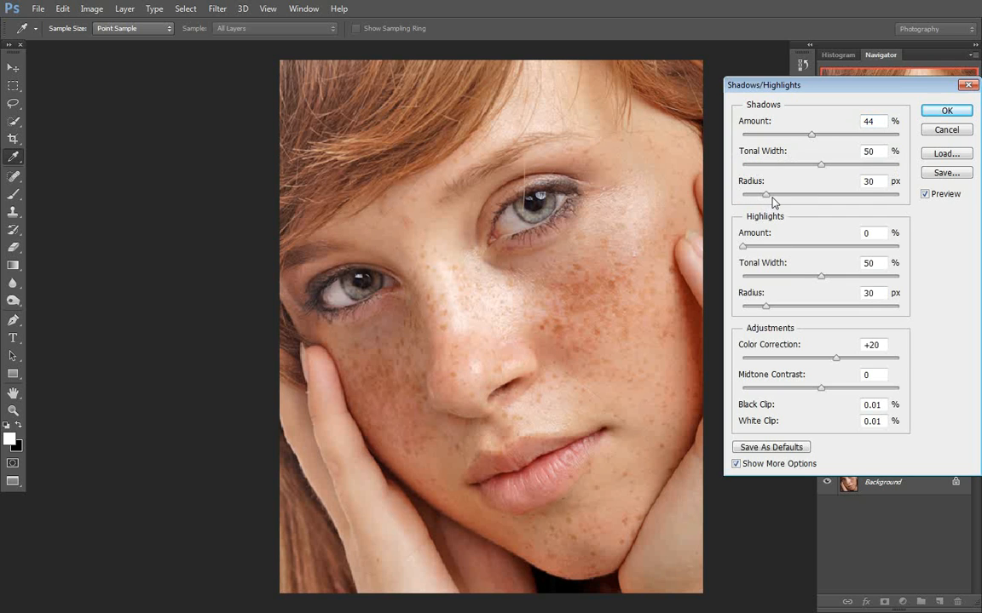
pyautogui.moveTo(820, 164)
pyautogui.mouseDown()
pyautogui.moveTo(787, 172)
pyautogui.moveTo(815, 171)
pyautogui.mouseUp()
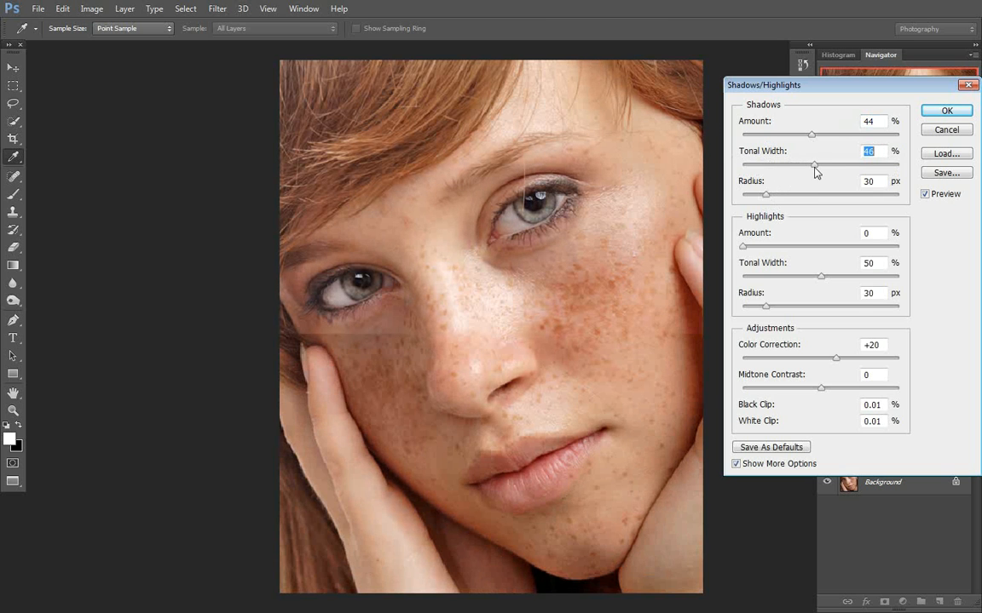
pyautogui.moveTo(766, 195); pyautogui.dragTo(855, 205)
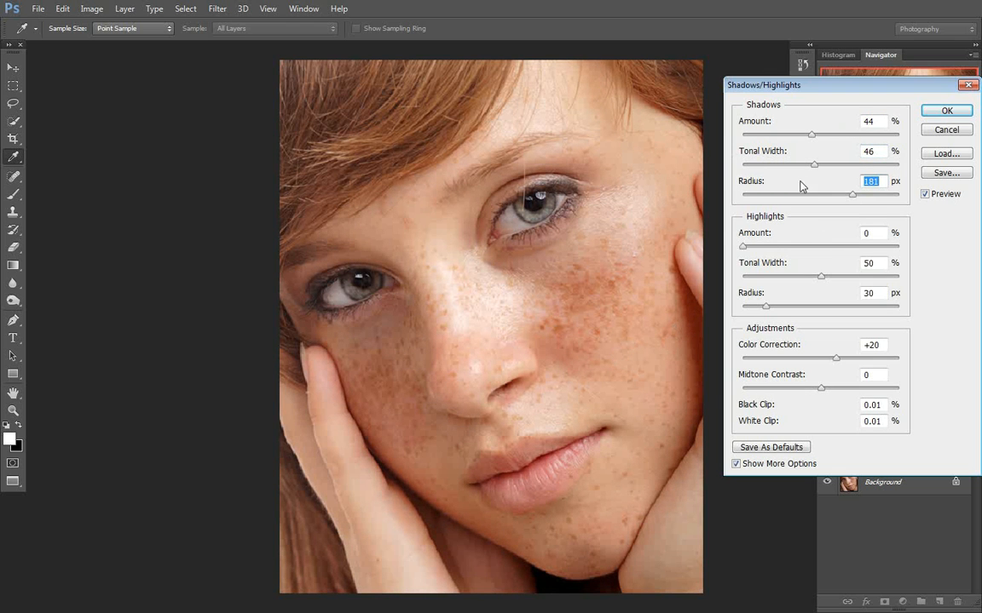
pyautogui.click(959, 112)
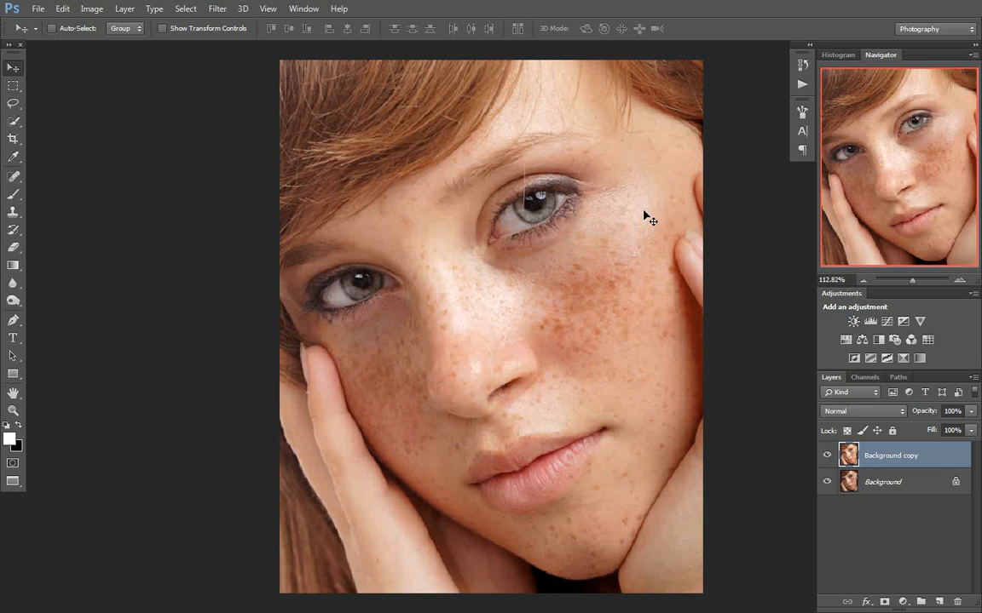
# Remove a few dark freckles from both cheeks with the Spot Healing Brush on the Background copy layer
pyautogui.click(18, 178)
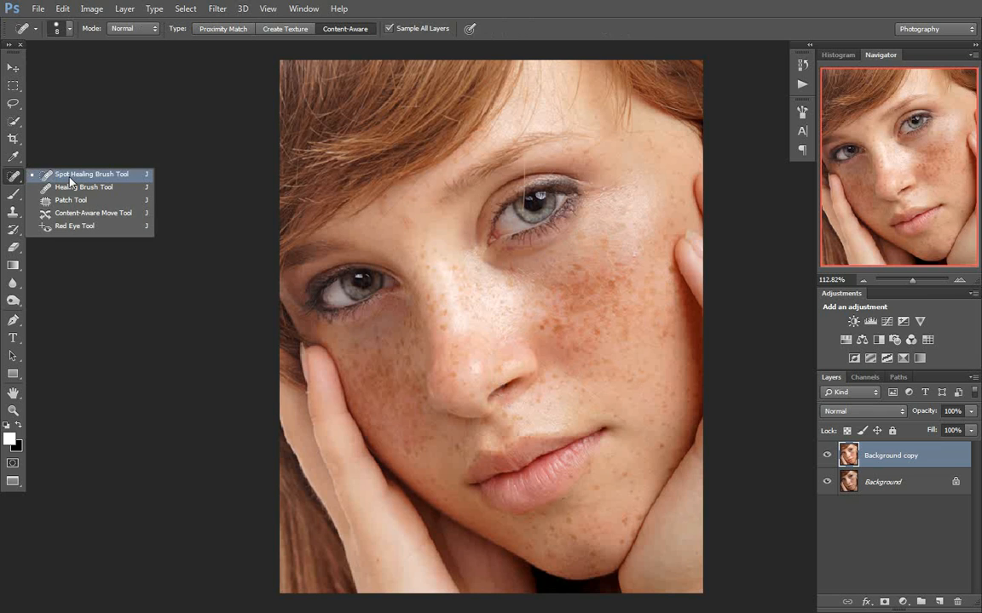
pyautogui.click(64, 174)
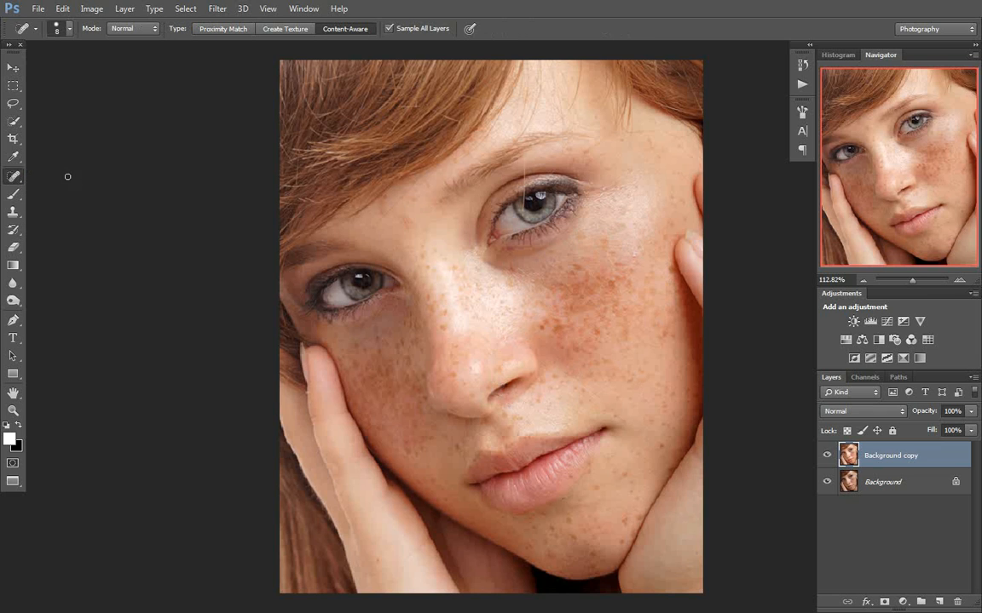
pyautogui.click(555, 331)
pyautogui.moveTo(396, 348); pyautogui.dragTo(408, 346)
pyautogui.click(12, 67)
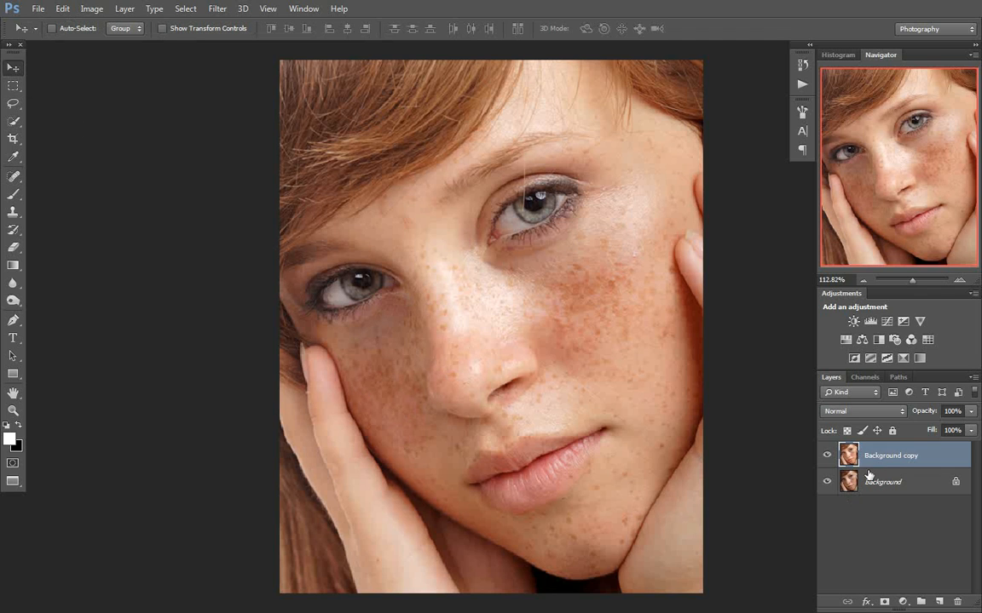
# Duplicate the Background copy layer and invert the colours of the new copy
pyautogui.moveTo(902, 459); pyautogui.dragTo(941, 597)
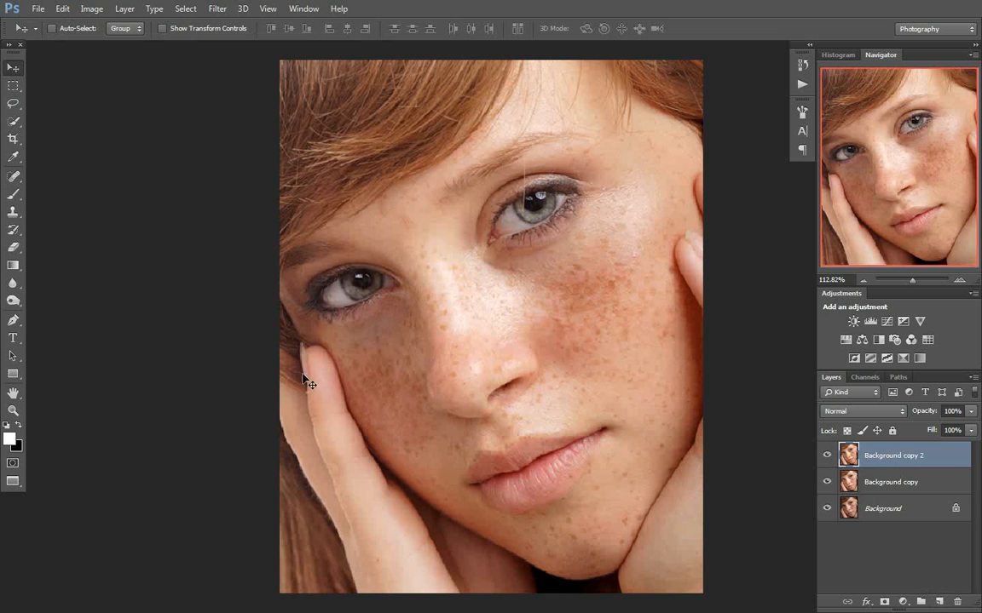
pyautogui.click(92, 10)
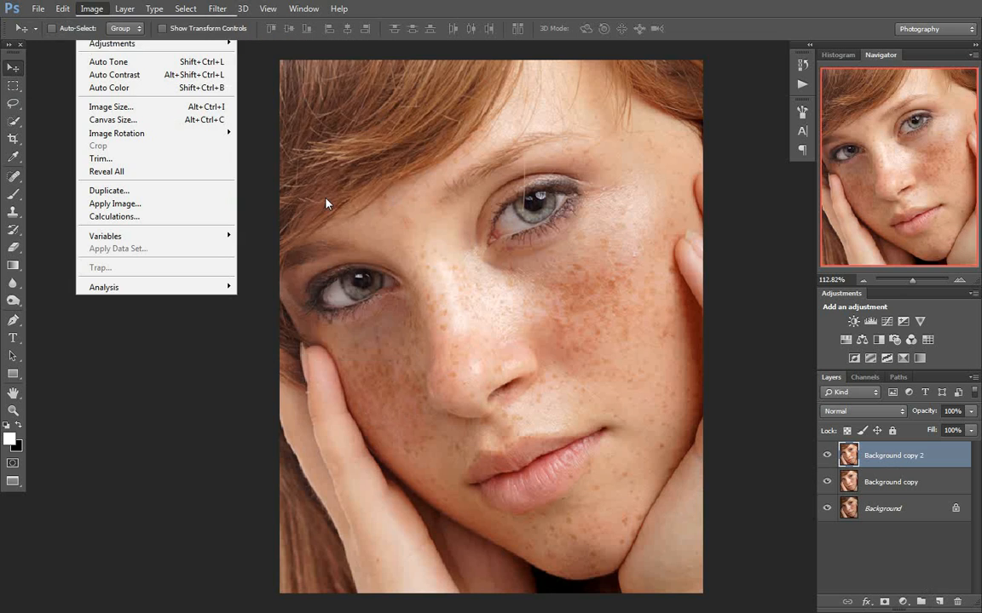
pyautogui.hotkey('ctrl', 'i')
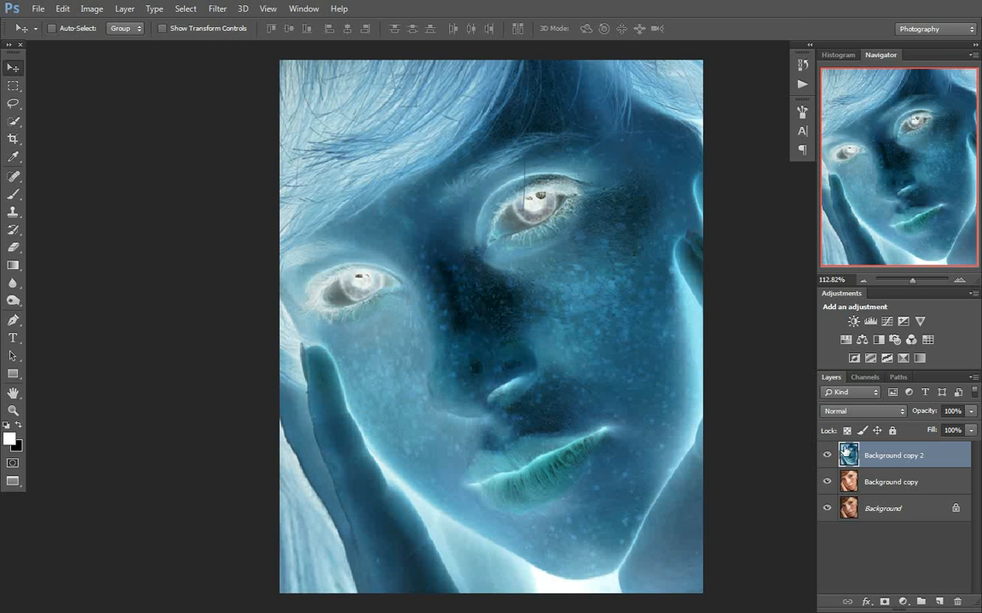
# Set the inverted layer's blend mode to Vivid Light and apply a High Pass filter with a 9.6-pixel radius
pyautogui.click(863, 412)
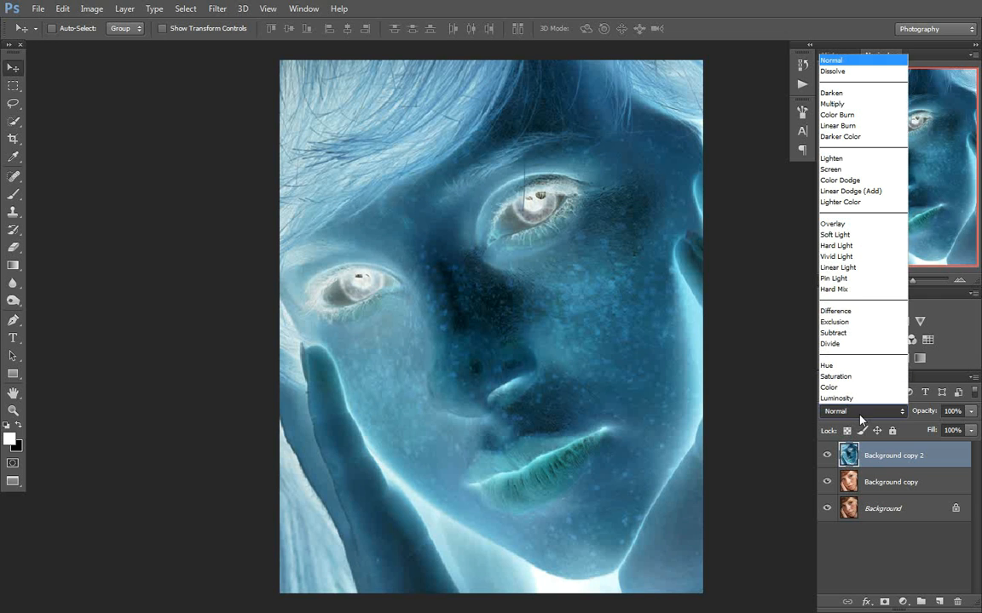
pyautogui.click(866, 258)
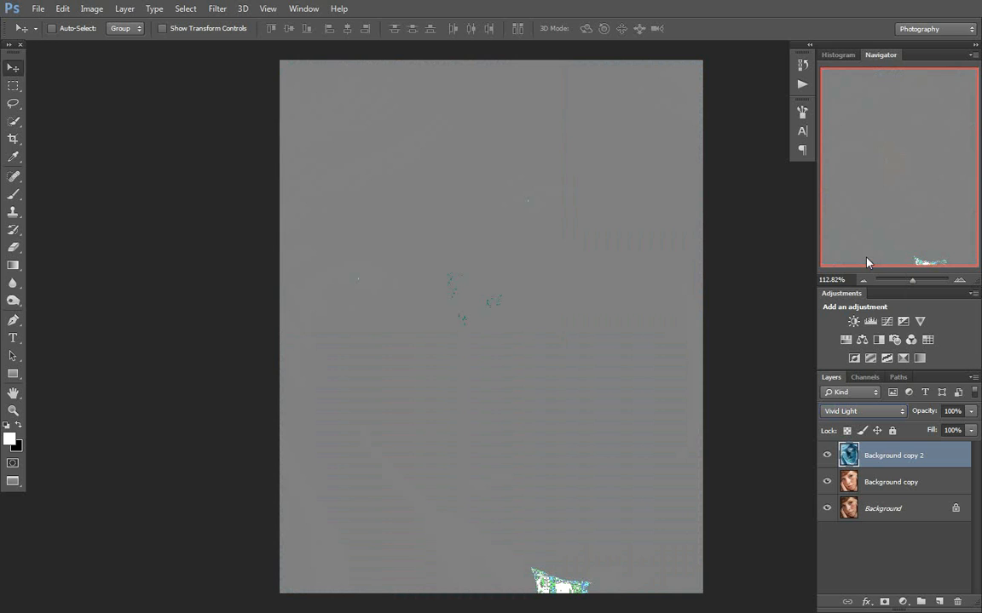
pyautogui.click(225, 12)
pyautogui.moveTo(283, 320)
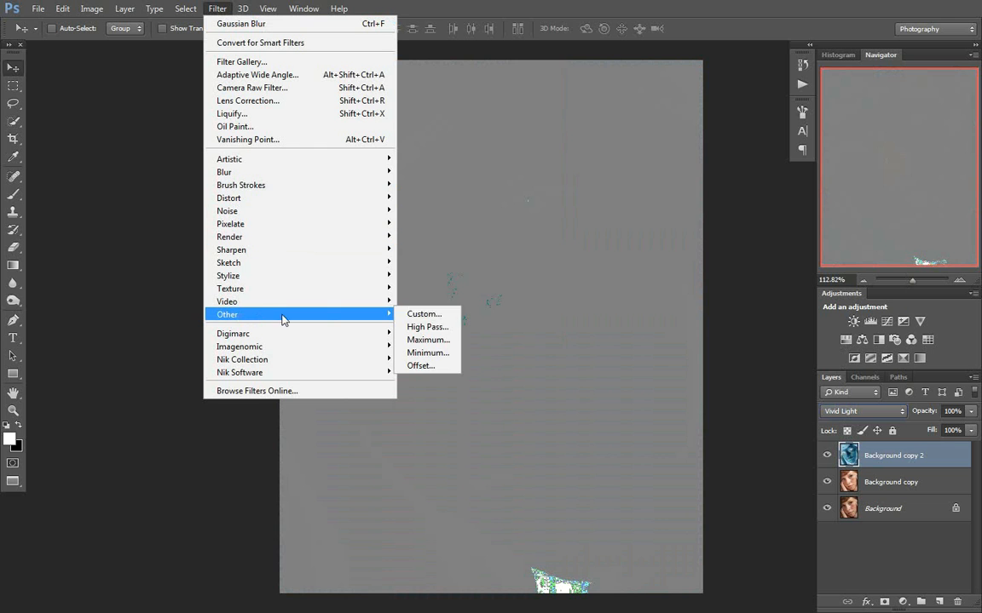
pyautogui.click(426, 327)
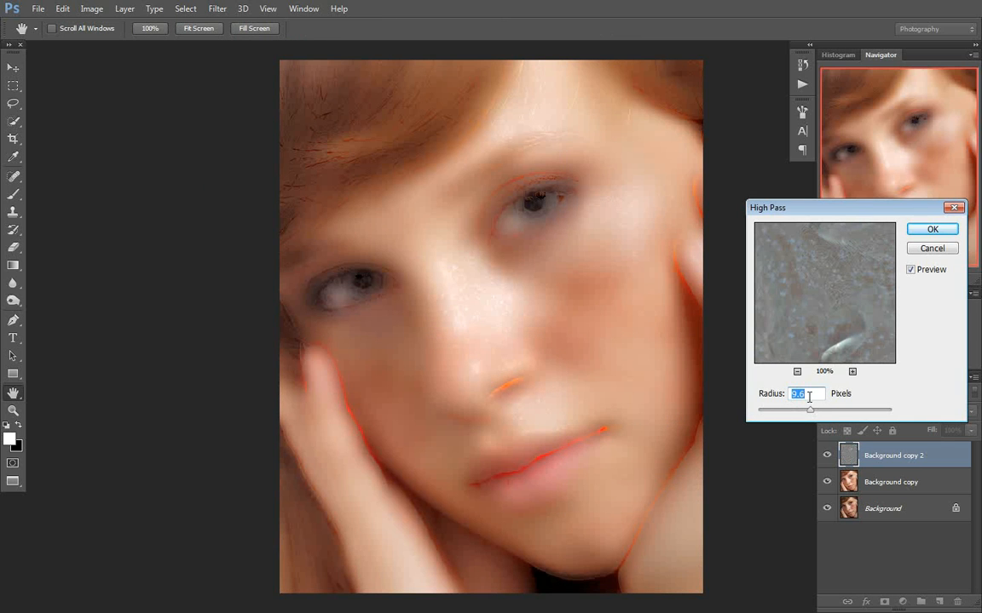
pyautogui.click(932, 229)
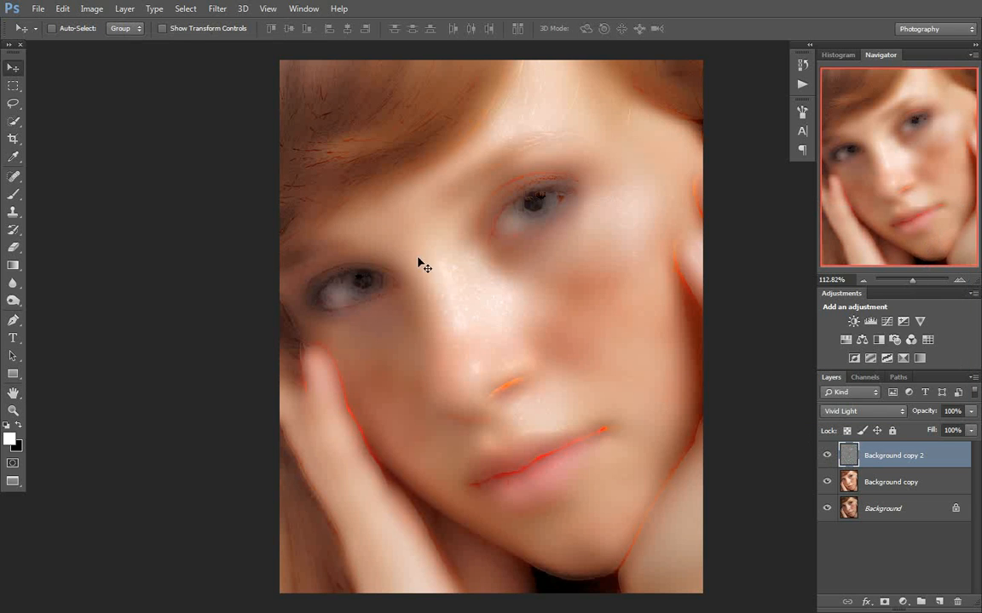
# Apply a Gaussian Blur of 1.1 pixels to the Vivid Light layer and compare the portrait with and without that layer
pyautogui.click(218, 9)
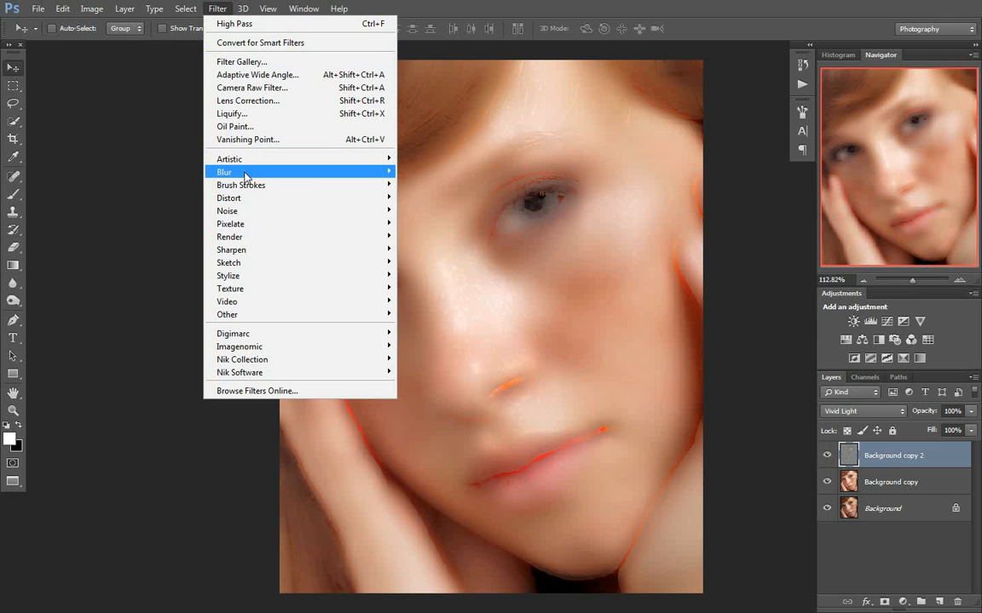
pyautogui.moveTo(311, 171)
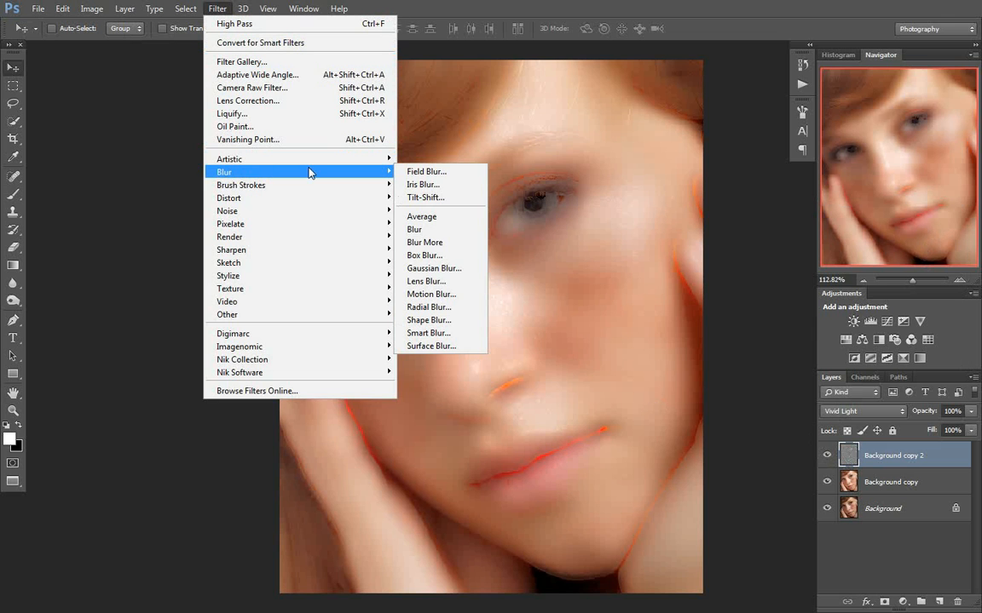
pyautogui.click(458, 270)
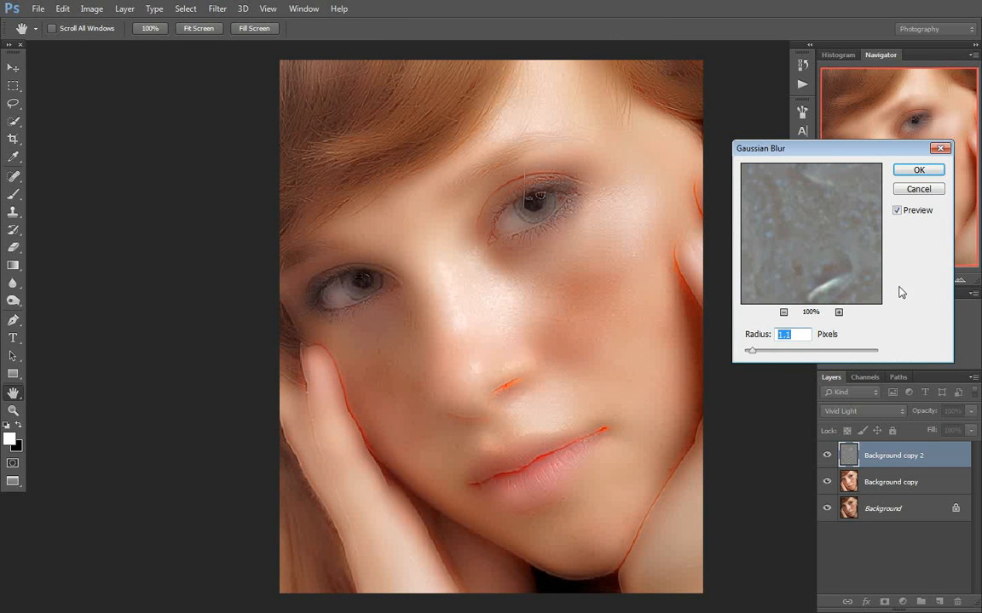
pyautogui.click(912, 190)
pyautogui.press('v')
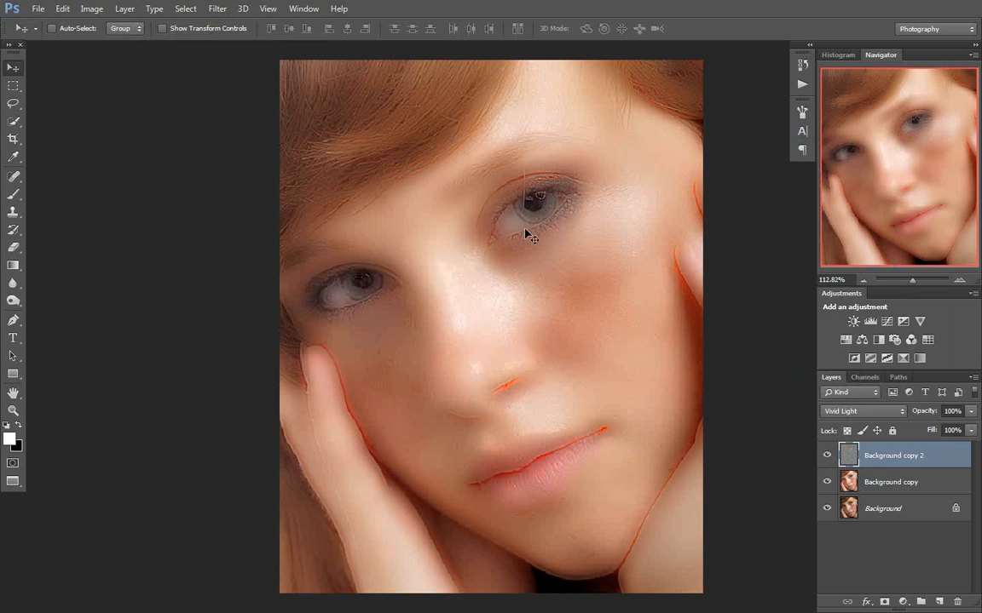
pyautogui.click(826, 457)
pyautogui.click(826, 457)
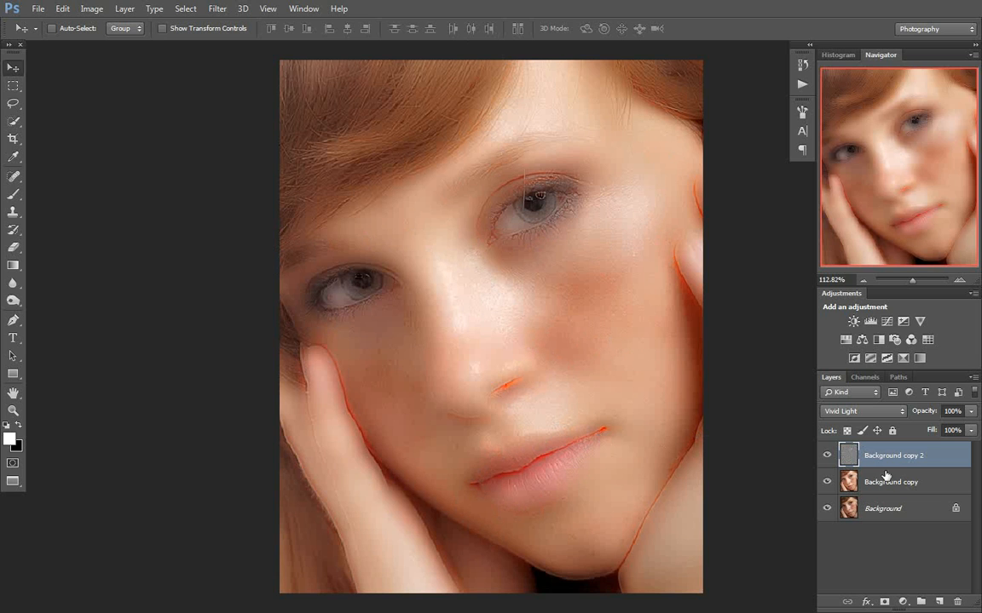
# Add a layer mask to Background copy 2 and invert it to black to hide the smoothing effect
pyautogui.click(884, 602)
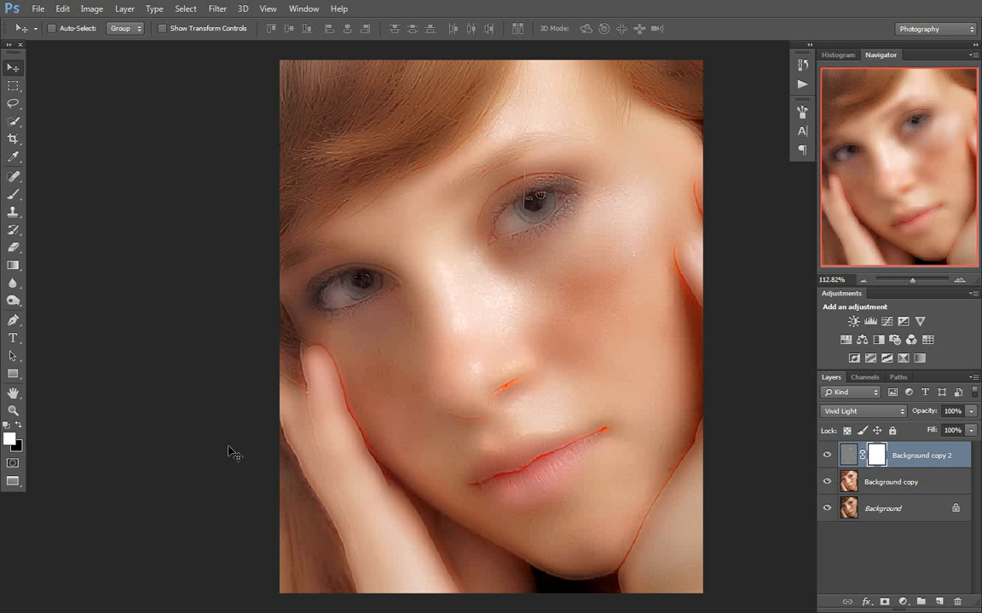
pyautogui.hotkey('ctrl', 'i')
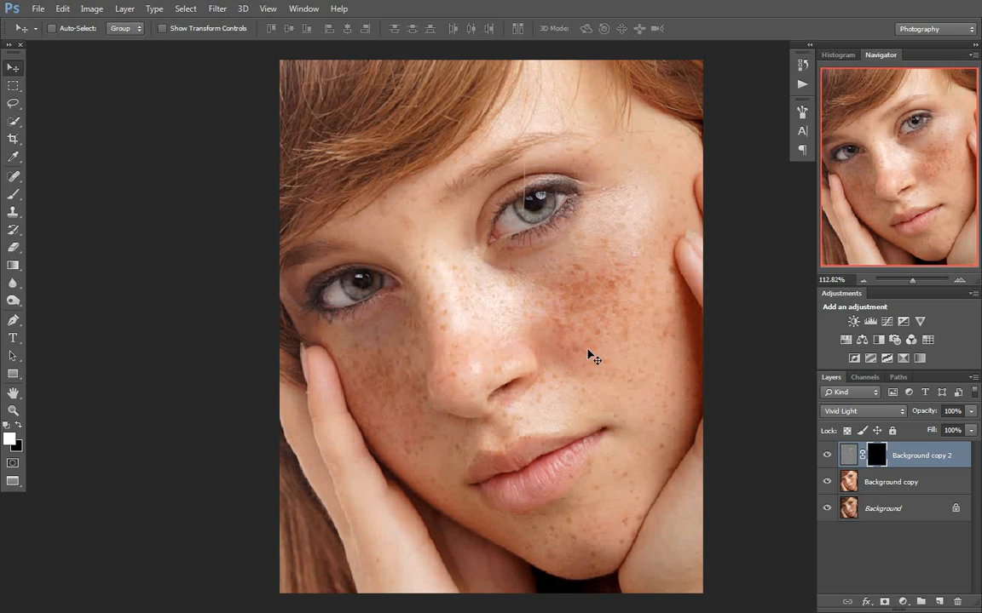
pyautogui.click(827, 457)
pyautogui.click(827, 458)
# Paint white on the mask over the cheeks, forehead, nose and chin with a 45 to 50 px brush, avoiding eyes and lips
pyautogui.click(12, 196)
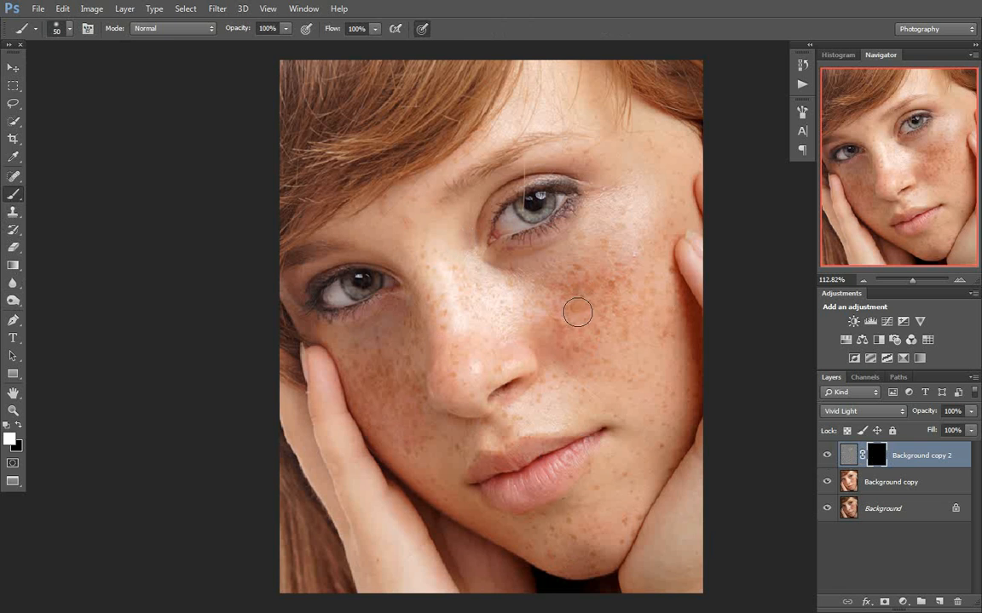
pyautogui.moveTo(562, 292)
pyautogui.mouseDown()
pyautogui.moveTo(609, 258)
pyautogui.moveTo(581, 315)
pyautogui.moveTo(611, 256)
pyautogui.moveTo(584, 346)
pyautogui.moveTo(610, 352)
pyautogui.moveTo(577, 371)
pyautogui.moveTo(616, 373)
pyautogui.moveTo(621, 291)
pyautogui.moveTo(608, 343)
pyautogui.moveTo(629, 279)
pyautogui.moveTo(593, 277)
pyautogui.moveTo(578, 250)
pyautogui.moveTo(604, 218)
pyautogui.moveTo(588, 248)
pyautogui.moveTo(605, 236)
pyautogui.moveTo(620, 203)
pyautogui.moveTo(632, 292)
pyautogui.moveTo(642, 271)
pyautogui.moveTo(655, 337)
pyautogui.moveTo(670, 328)
pyautogui.moveTo(652, 392)
pyautogui.moveTo(646, 375)
pyautogui.moveTo(656, 438)
pyautogui.moveTo(674, 403)
pyautogui.moveTo(612, 538)
pyautogui.moveTo(541, 544)
pyautogui.moveTo(589, 522)
pyautogui.moveTo(546, 522)
pyautogui.moveTo(569, 519)
pyautogui.moveTo(618, 467)
pyautogui.moveTo(587, 556)
pyautogui.moveTo(528, 536)
pyautogui.moveTo(600, 499)
pyautogui.moveTo(590, 391)
pyautogui.moveTo(544, 402)
pyautogui.moveTo(558, 375)
pyautogui.moveTo(618, 396)
pyautogui.moveTo(582, 397)
pyautogui.moveTo(622, 417)
pyautogui.mouseUp()
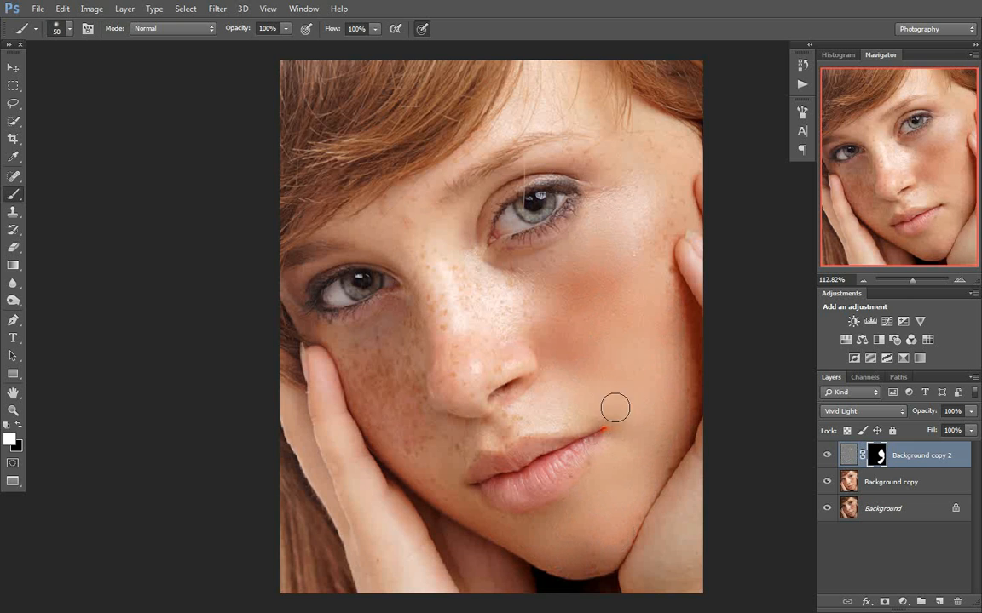
pyautogui.moveTo(516, 264)
pyautogui.mouseDown()
pyautogui.moveTo(516, 303)
pyautogui.moveTo(480, 290)
pyautogui.moveTo(455, 263)
pyautogui.moveTo(478, 299)
pyautogui.moveTo(477, 320)
pyautogui.moveTo(646, 232)
pyautogui.moveTo(634, 200)
pyautogui.moveTo(564, 154)
pyautogui.moveTo(646, 173)
pyautogui.moveTo(665, 246)
pyautogui.moveTo(662, 211)
pyautogui.moveTo(667, 292)
pyautogui.moveTo(633, 139)
pyautogui.moveTo(666, 169)
pyautogui.mouseUp()
pyautogui.moveTo(506, 145)
pyautogui.mouseDown()
pyautogui.moveTo(478, 149)
pyautogui.moveTo(414, 198)
pyautogui.moveTo(454, 379)
pyautogui.moveTo(481, 367)
pyautogui.moveTo(468, 393)
pyautogui.moveTo(369, 372)
pyautogui.moveTo(368, 357)
pyautogui.moveTo(393, 342)
pyautogui.moveTo(381, 342)
pyautogui.moveTo(409, 328)
pyautogui.moveTo(418, 427)
pyautogui.moveTo(404, 430)
pyautogui.moveTo(358, 365)
pyautogui.moveTo(407, 431)
pyautogui.moveTo(387, 429)
pyautogui.moveTo(404, 443)
pyautogui.moveTo(453, 440)
pyautogui.moveTo(424, 427)
pyautogui.moveTo(406, 375)
pyautogui.moveTo(441, 484)
pyautogui.mouseUp()
pyautogui.press('[')
pyautogui.moveTo(459, 426)
pyautogui.mouseDown()
pyautogui.moveTo(493, 430)
pyautogui.moveTo(411, 419)
pyautogui.moveTo(399, 390)
pyautogui.moveTo(409, 386)
pyautogui.moveTo(423, 418)
pyautogui.moveTo(348, 343)
pyautogui.moveTo(402, 321)
pyautogui.moveTo(408, 389)
pyautogui.moveTo(368, 357)
pyautogui.moveTo(387, 403)
pyautogui.moveTo(402, 329)
pyautogui.mouseUp()
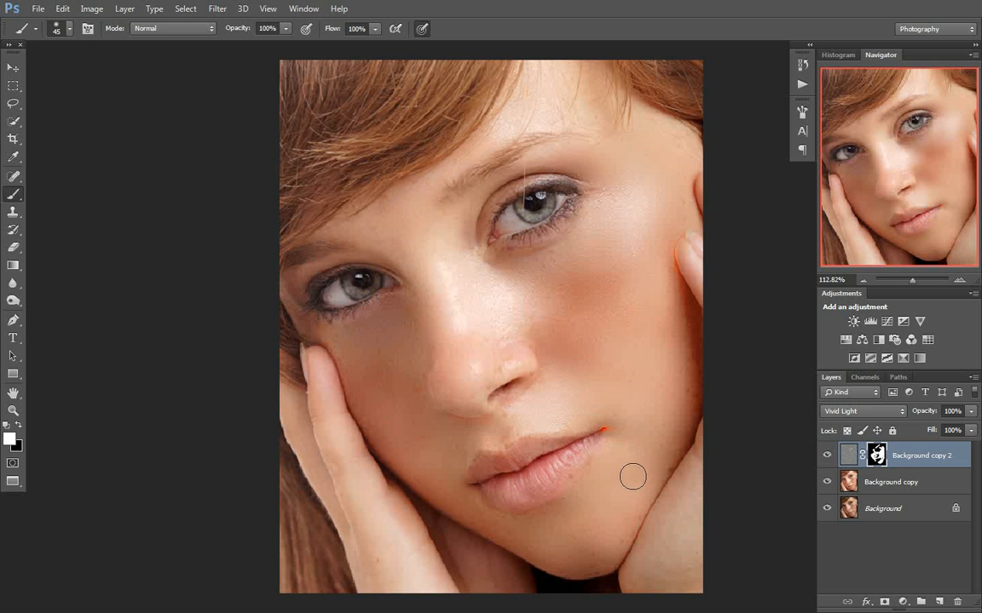
# Paint black on the mask over the red mouth corner, and stamp all visible layers into a new top layer
pyautogui.press('x')
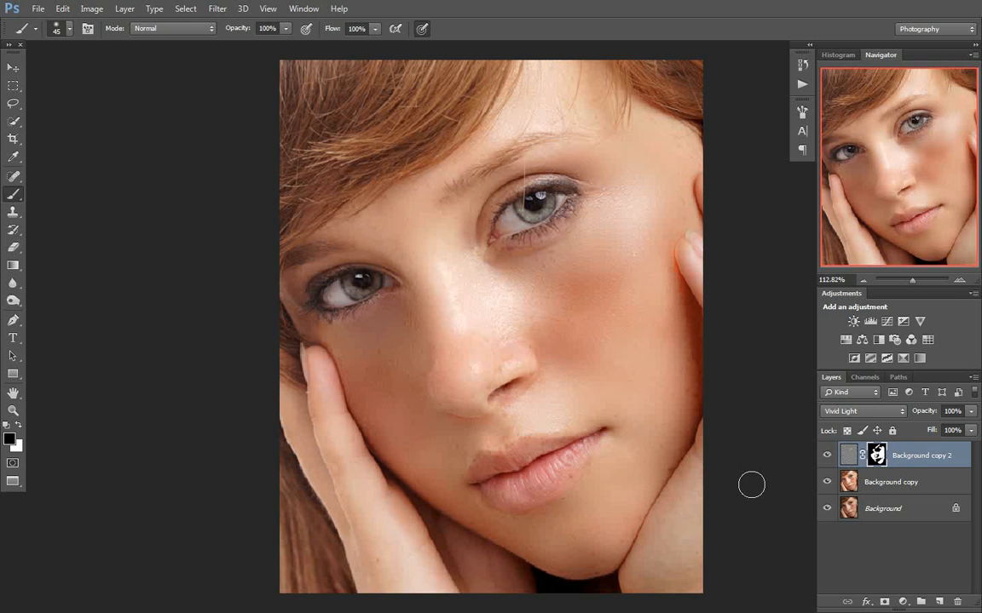
pyautogui.hotkey('ctrl', 'alt', 'shift', 'e')
pyautogui.press('x')
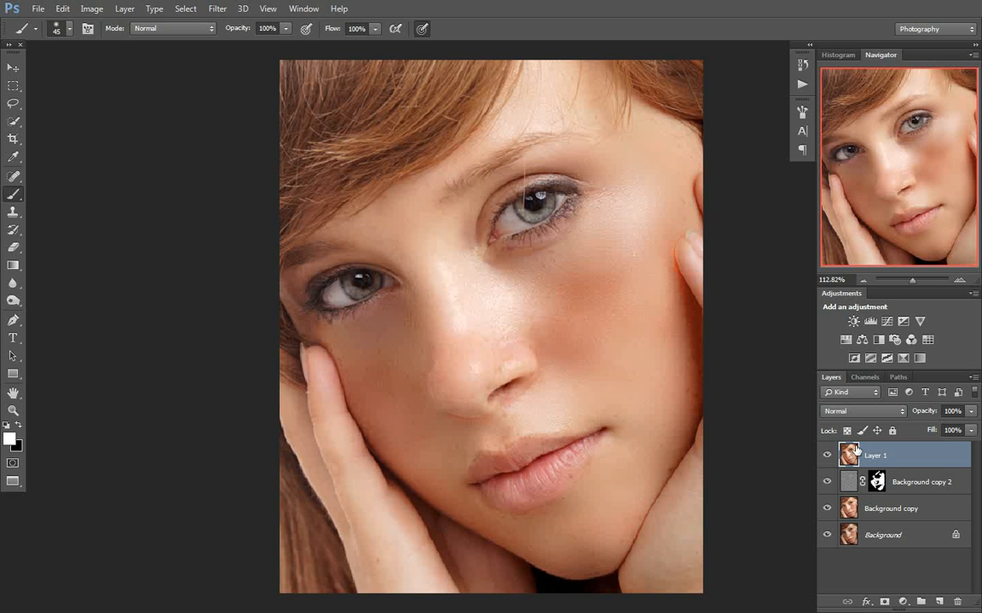
# Delete the existing Blue copy channel and make a fresh duplicate of the Blue channel
pyautogui.click(866, 377)
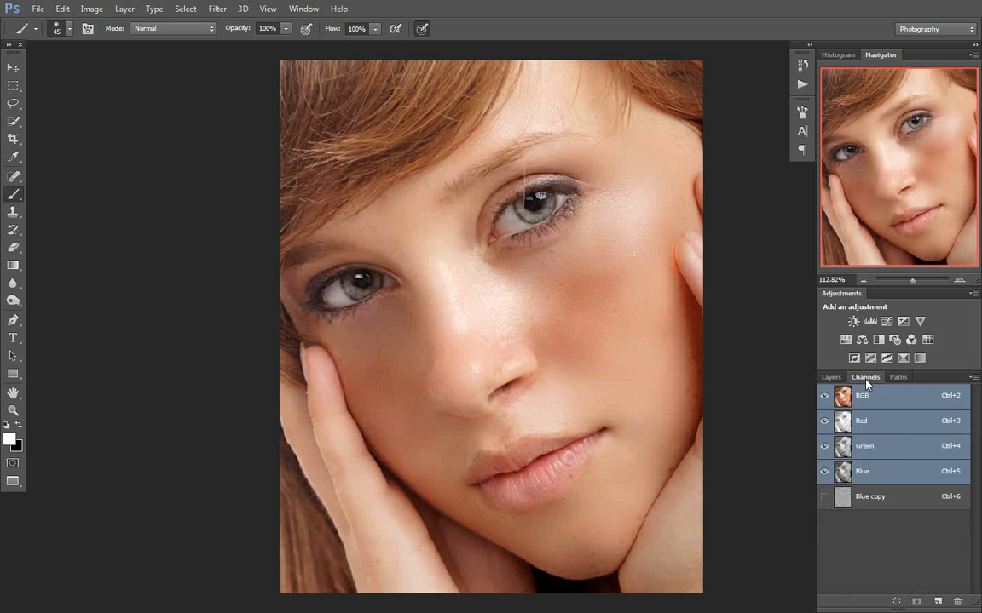
pyautogui.moveTo(951, 571); pyautogui.dragTo(957, 602)
pyautogui.click(896, 478)
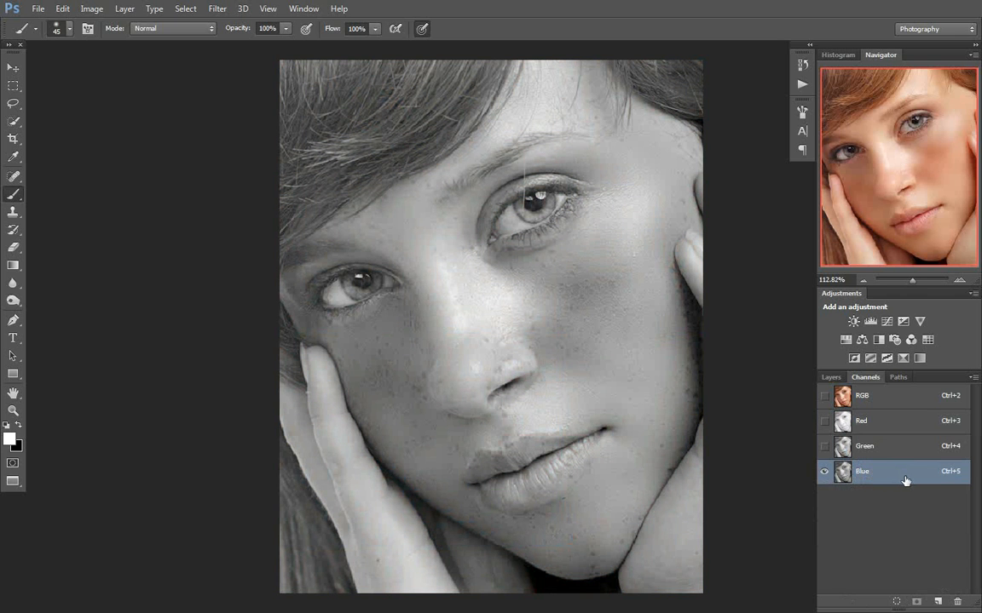
pyautogui.moveTo(932, 572); pyautogui.dragTo(938, 601)
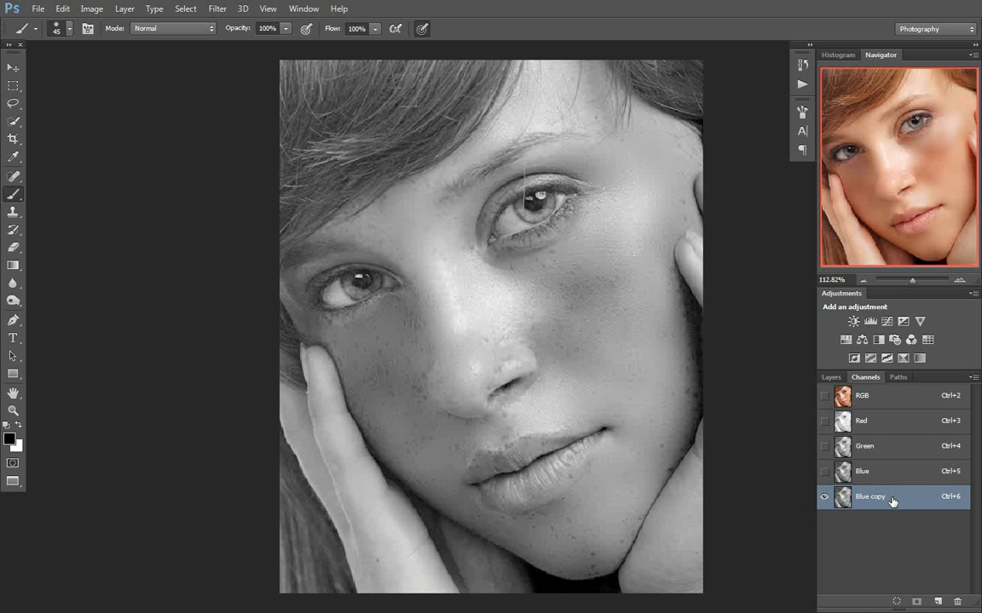
# Apply a High Pass filter with a radius of 6.8 pixels to the Blue copy channel
pyautogui.click(217, 9)
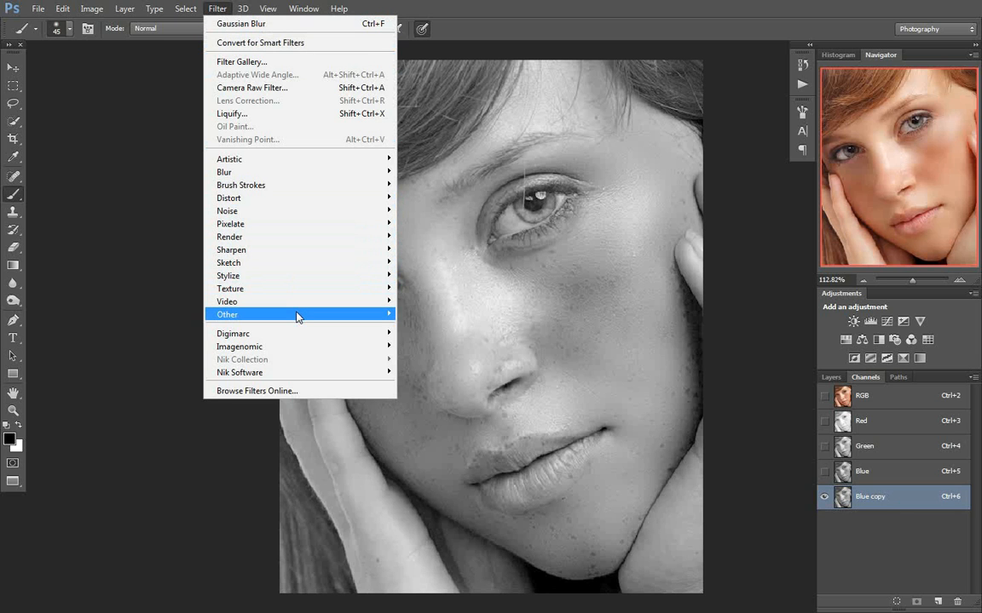
pyautogui.moveTo(311, 319)
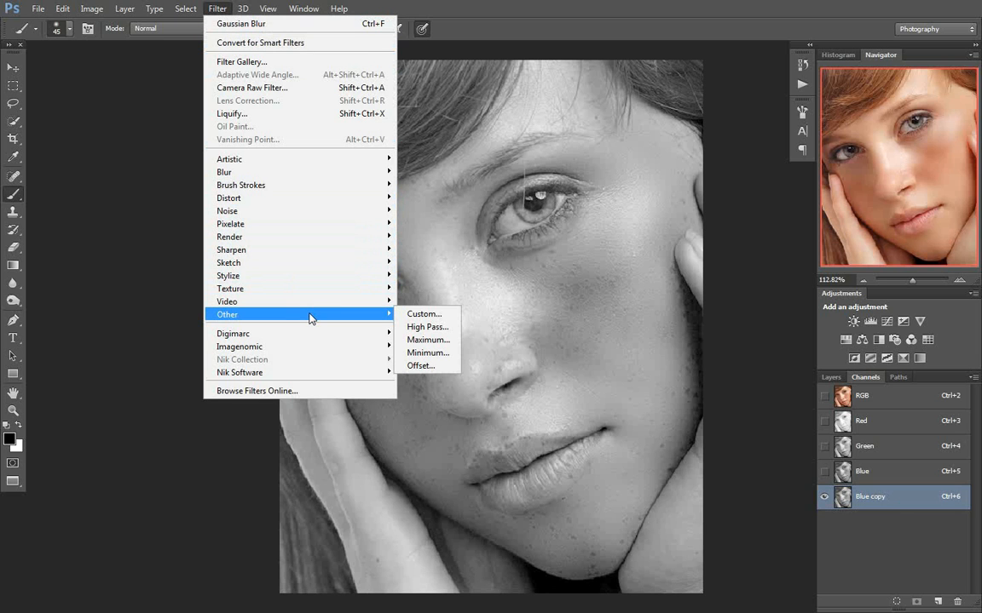
pyautogui.click(436, 329)
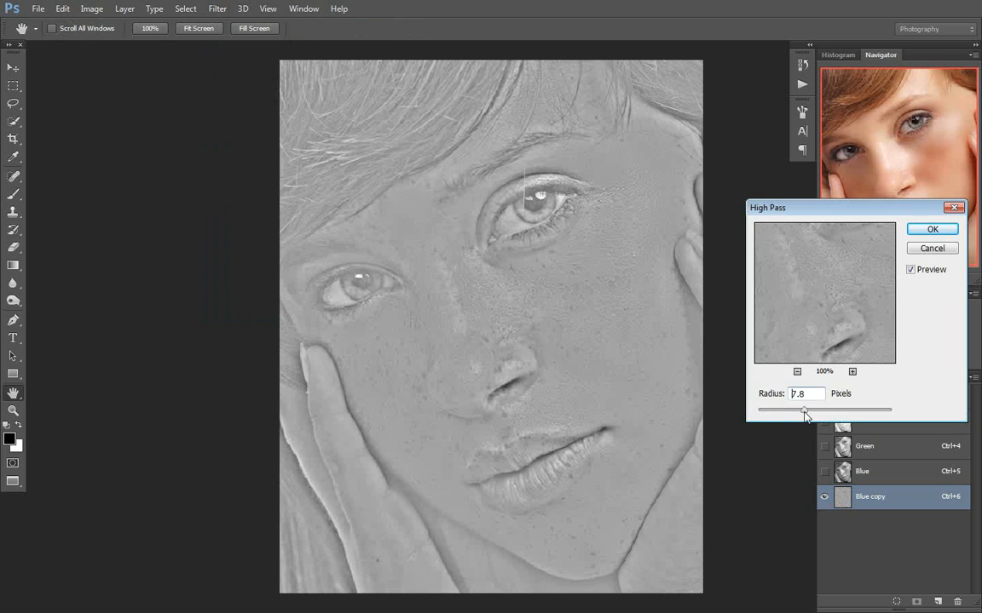
pyautogui.moveTo(801, 415); pyautogui.dragTo(798, 414)
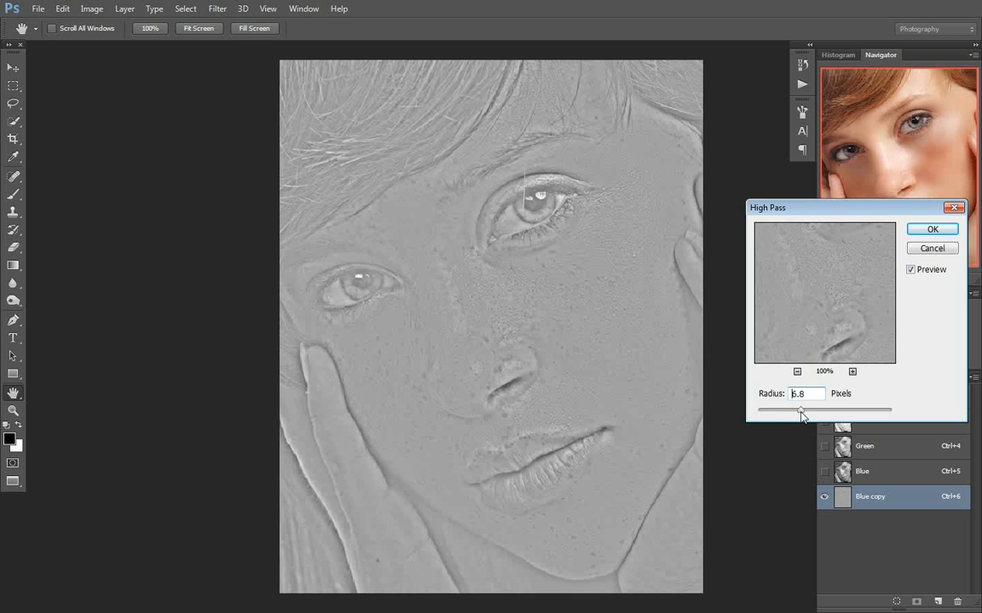
pyautogui.click(933, 229)
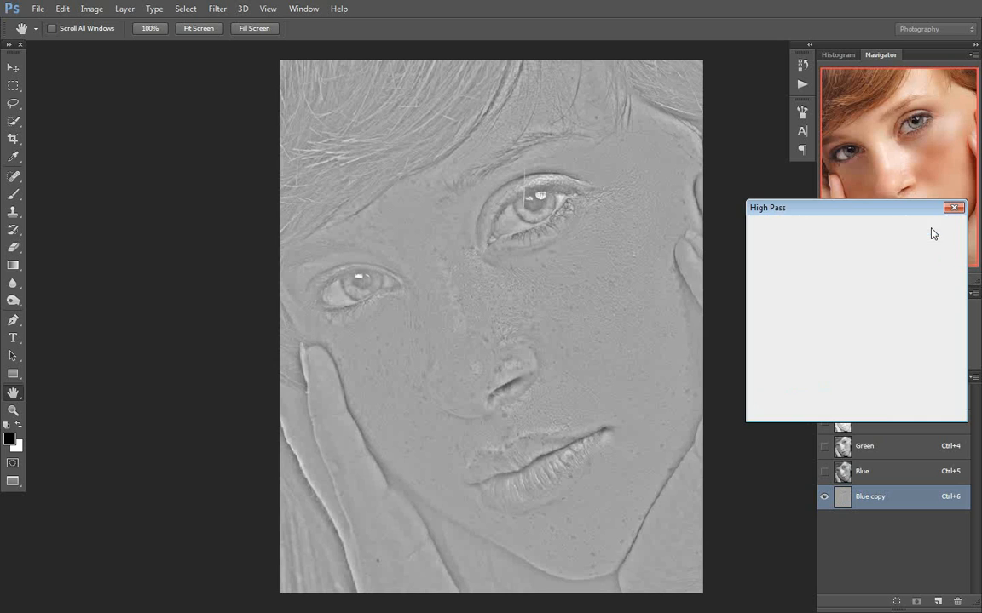
# Paint neutral gray over both eyes and the lips in the Blue copy channel with a 45 px brush at 100% opacity
pyautogui.press('b')
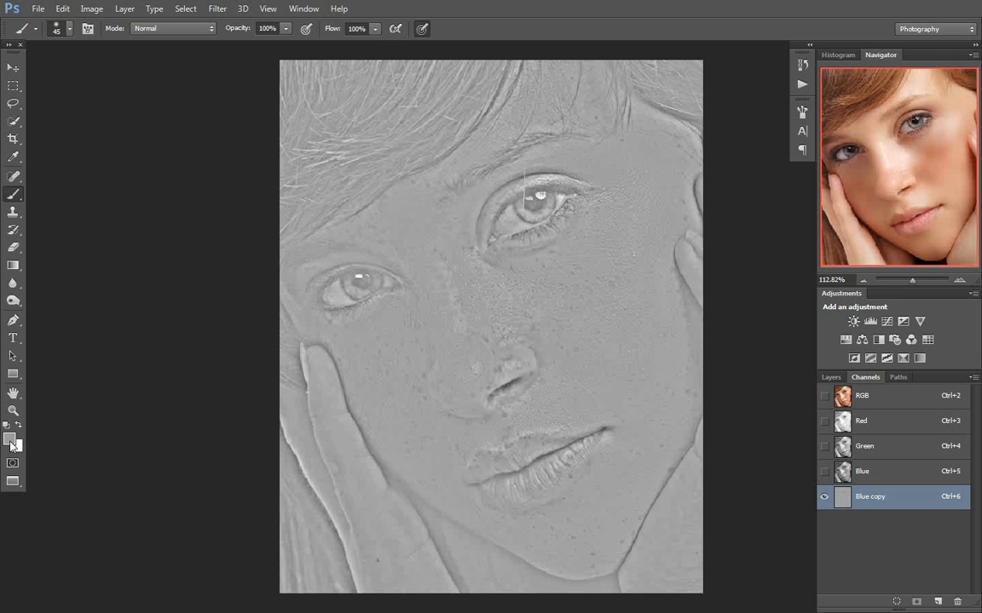
pyautogui.moveTo(502, 228)
pyautogui.mouseDown()
pyautogui.moveTo(550, 201)
pyautogui.moveTo(490, 194)
pyautogui.moveTo(482, 220)
pyautogui.moveTo(528, 196)
pyautogui.moveTo(562, 199)
pyautogui.mouseUp()
pyautogui.moveTo(336, 281)
pyautogui.mouseDown()
pyautogui.moveTo(324, 285)
pyautogui.moveTo(361, 280)
pyautogui.moveTo(351, 295)
pyautogui.moveTo(365, 287)
pyautogui.moveTo(341, 284)
pyautogui.mouseUp()
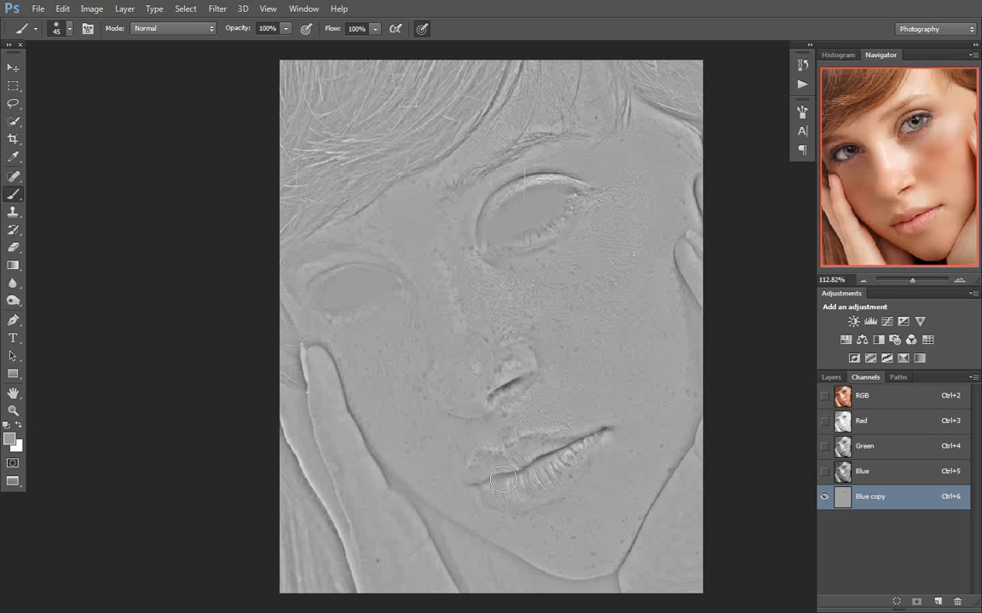
pyautogui.moveTo(493, 467)
pyautogui.mouseDown()
pyautogui.moveTo(537, 448)
pyautogui.moveTo(594, 443)
pyautogui.moveTo(540, 486)
pyautogui.moveTo(504, 490)
pyautogui.moveTo(526, 471)
pyautogui.moveTo(561, 467)
pyautogui.moveTo(538, 489)
pyautogui.moveTo(502, 493)
pyautogui.moveTo(590, 438)
pyautogui.mouseUp()
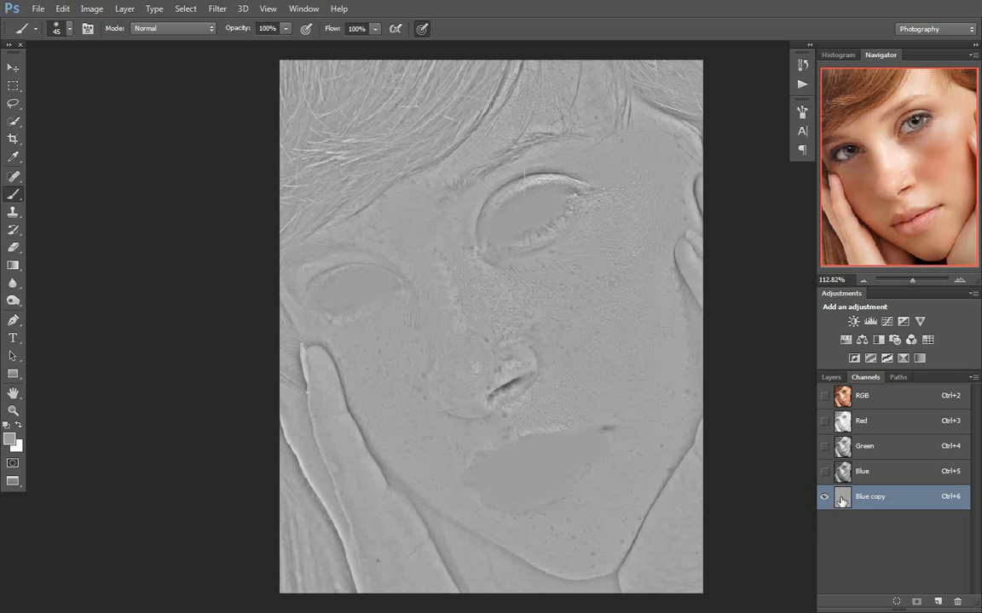
pyautogui.click(13, 67)
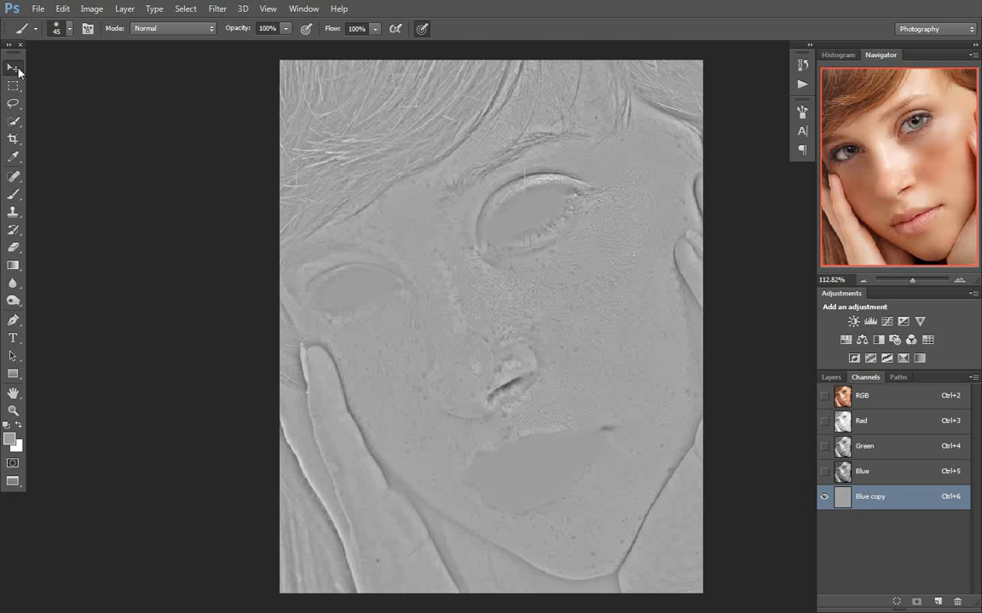
# Use Apply Image on the Blue copy channel with layer Merged, channel Blue copy, Overlay blending and 100% opacity
pyautogui.click(92, 9)
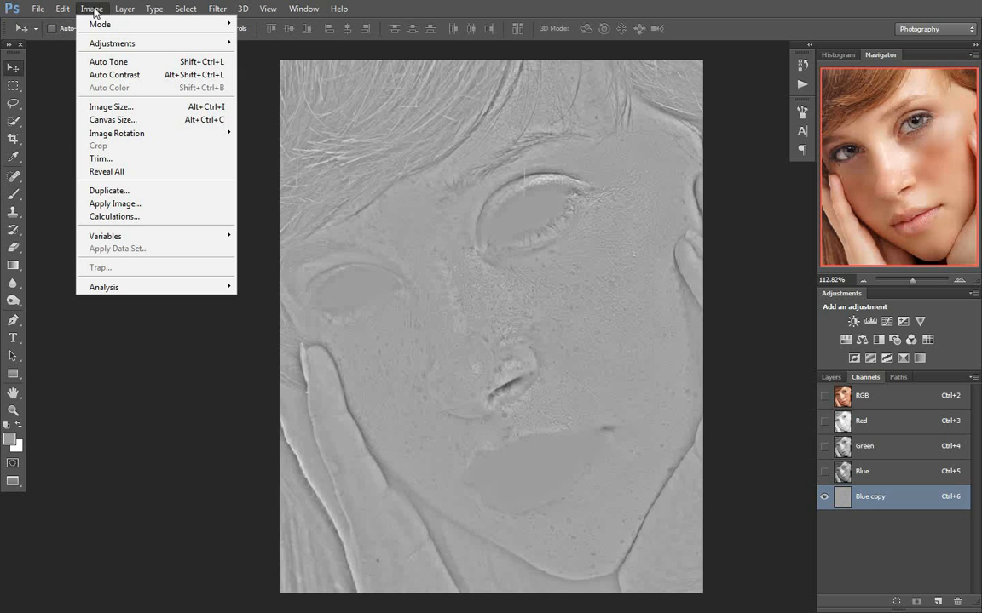
pyautogui.click(159, 206)
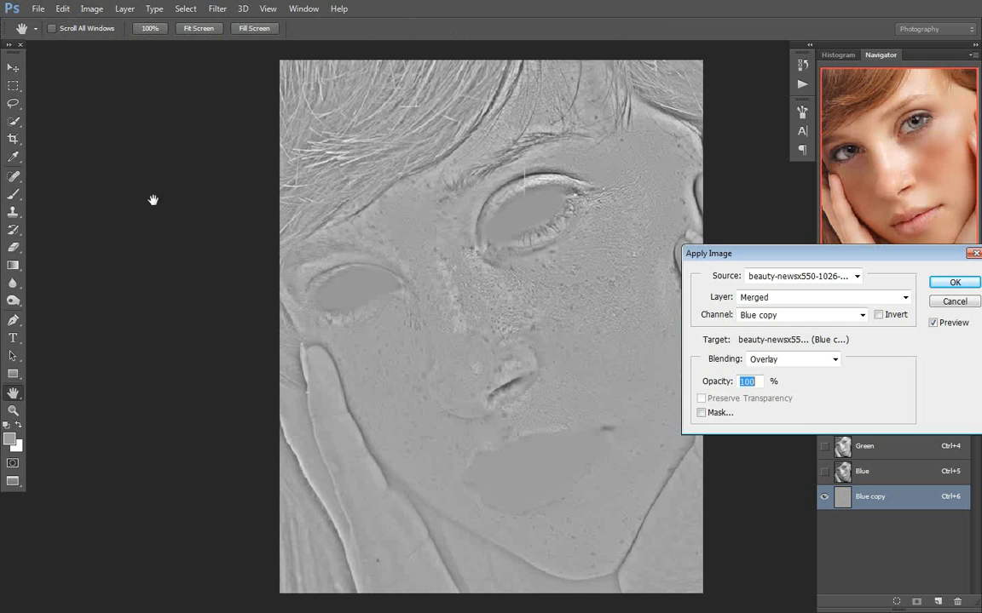
pyautogui.moveTo(776, 257); pyautogui.dragTo(777, 230)
pyautogui.click(805, 287)
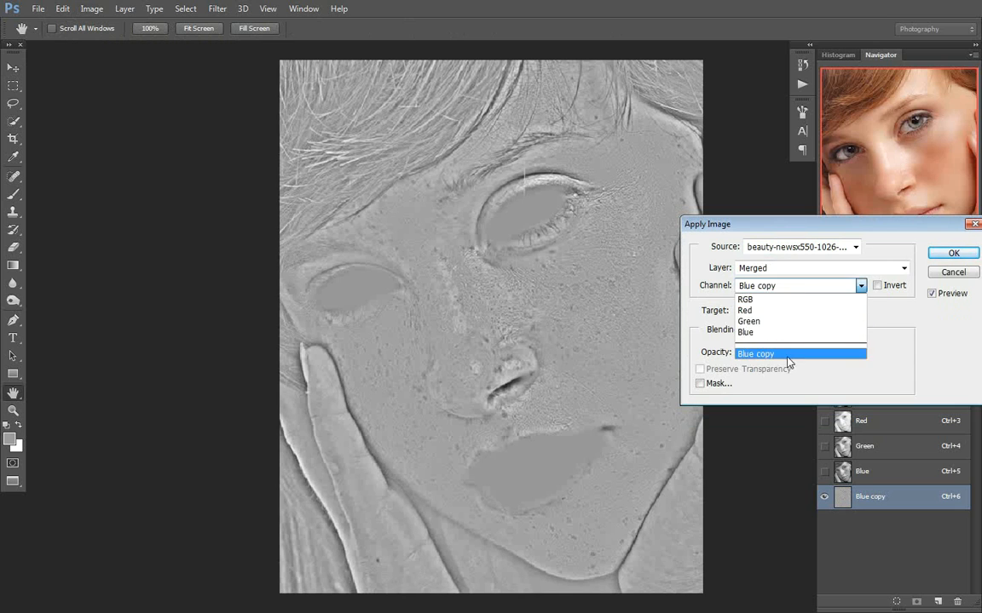
pyautogui.click(789, 359)
pyautogui.click(790, 269)
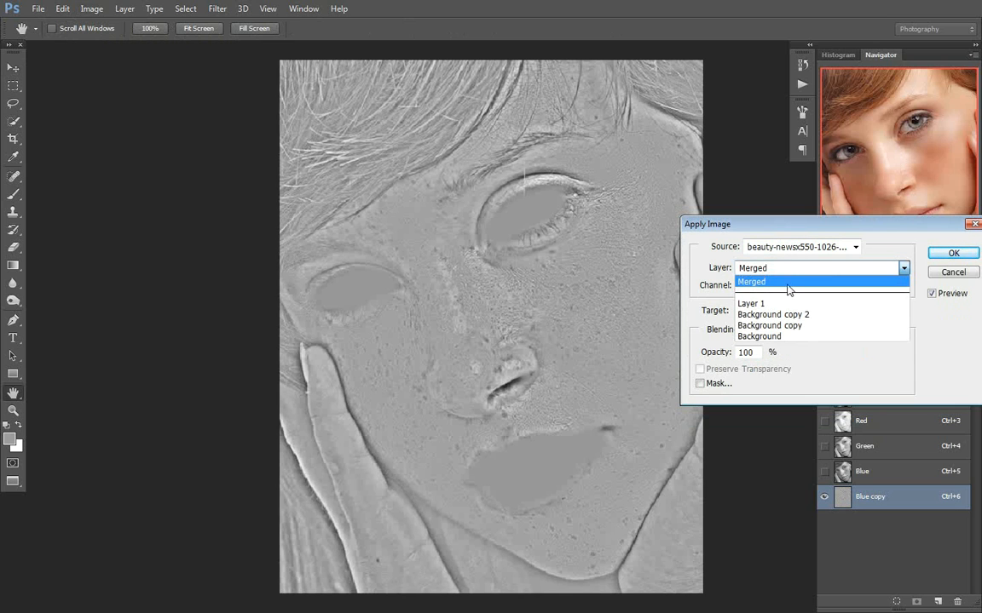
pyautogui.click(782, 284)
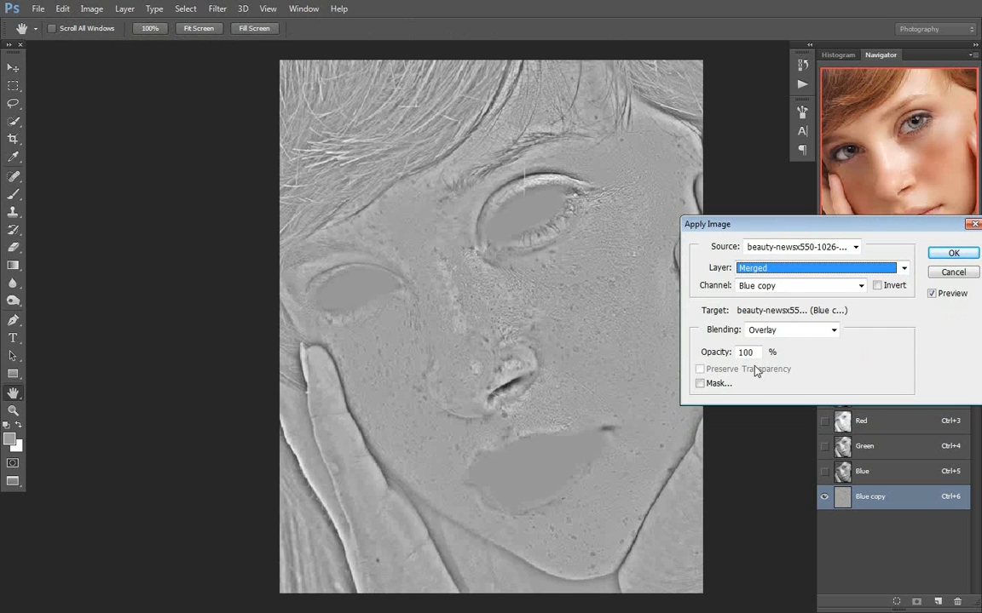
pyautogui.click(799, 332)
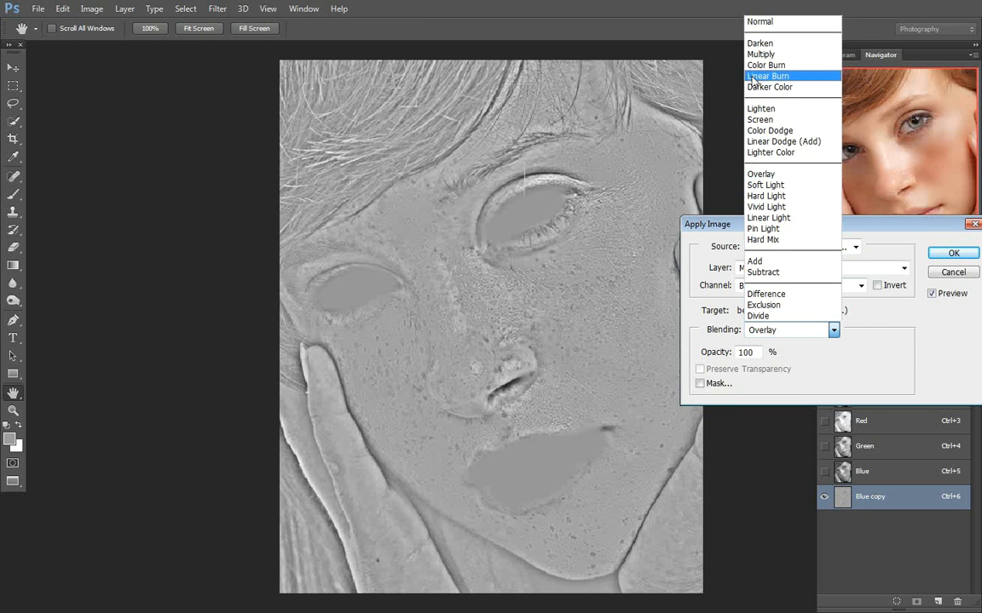
pyautogui.click(761, 174)
pyautogui.click(942, 257)
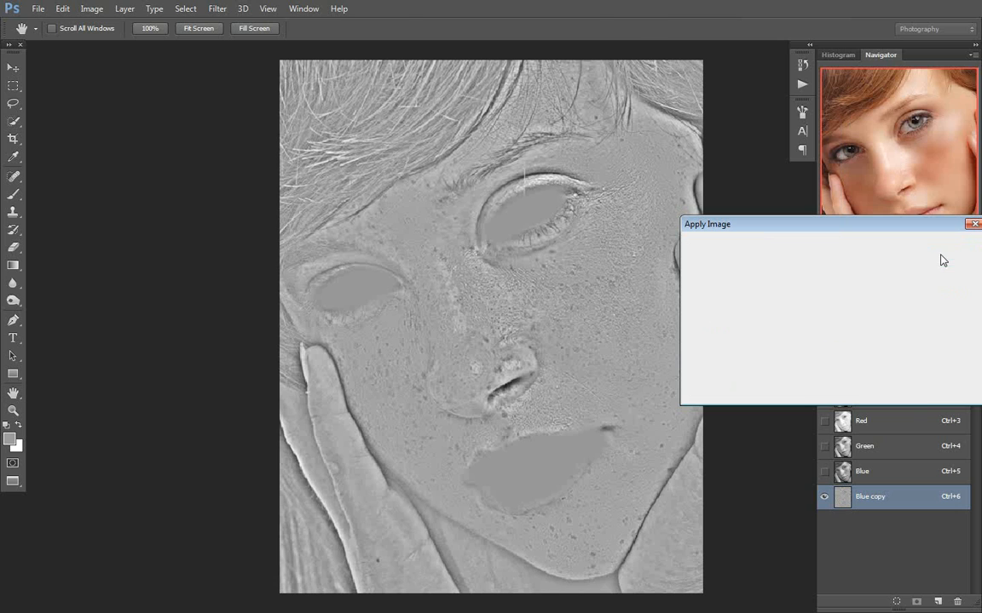
pyautogui.press('v')
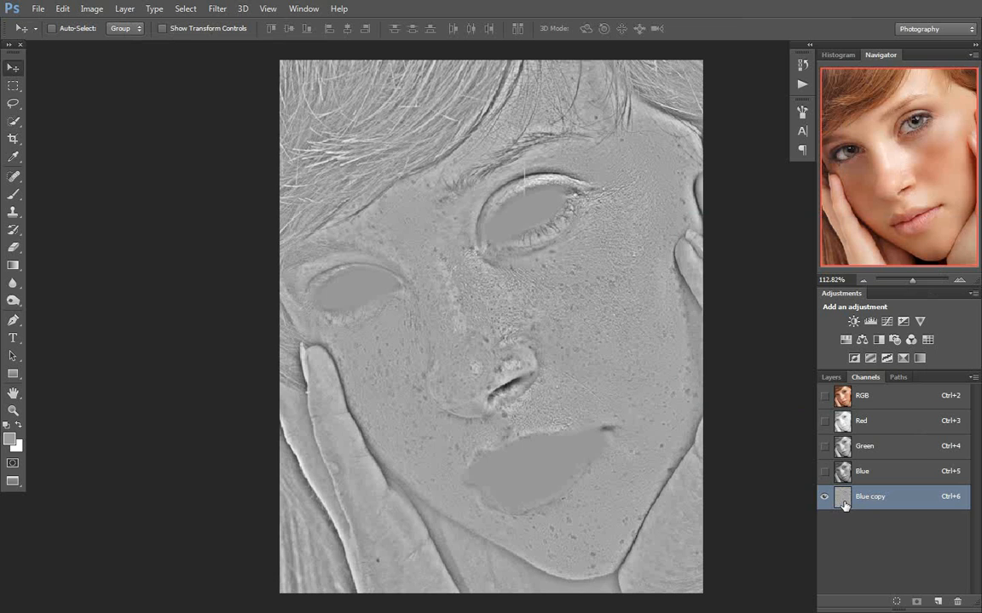
# Repeat Apply Image twice more on Blue copy with Overlay blending at 100% opacity to strengthen the freckle contrast
pyautogui.click(92, 9)
pyautogui.click(133, 207)
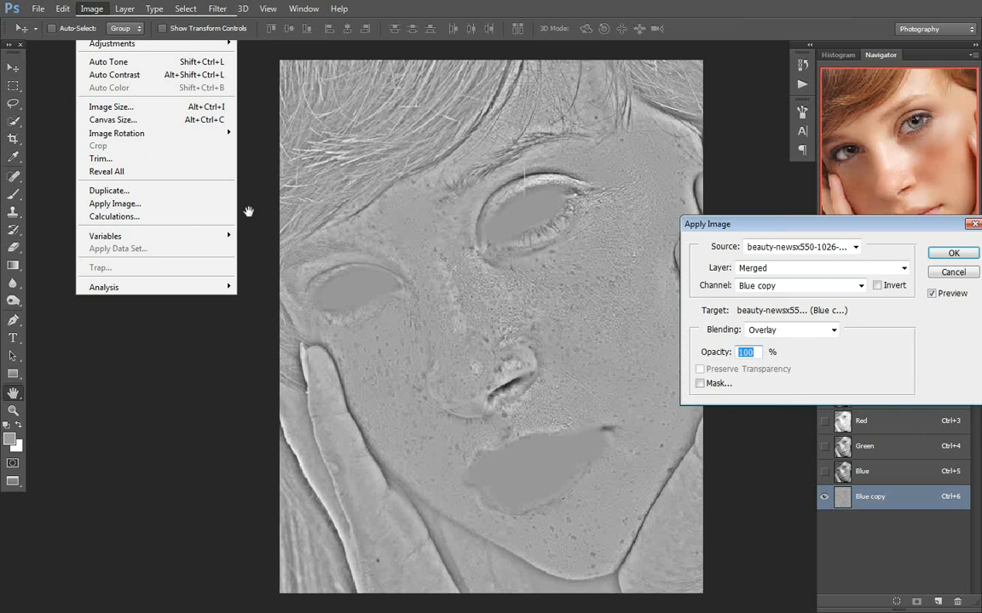
pyautogui.click(952, 254)
pyautogui.click(90, 8)
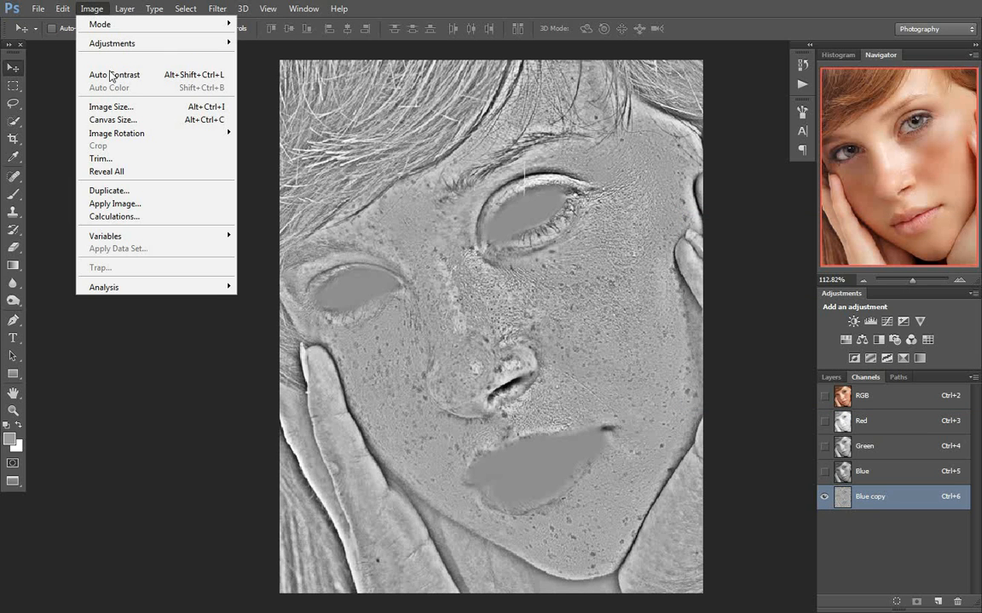
pyautogui.click(132, 205)
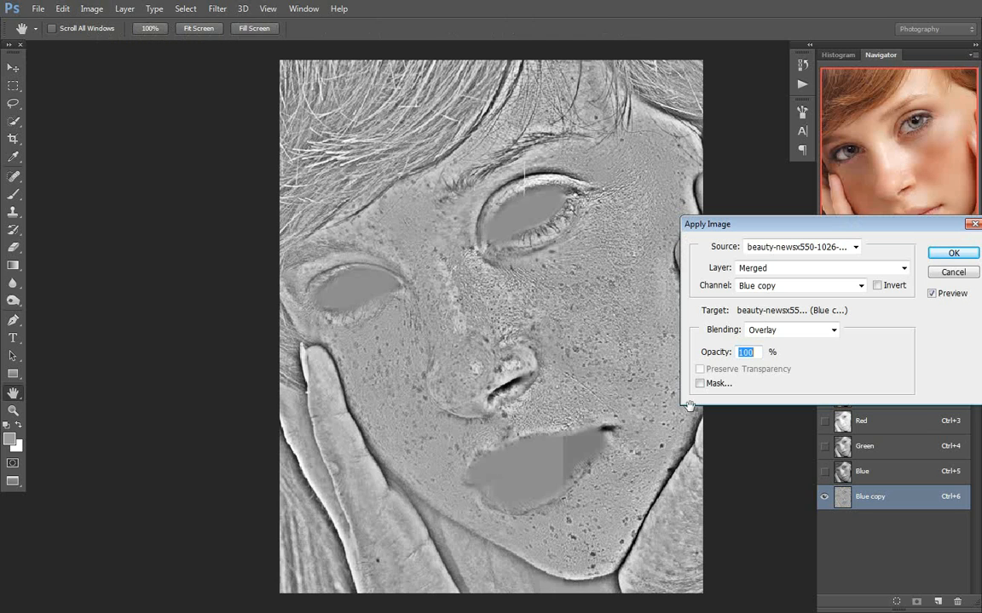
pyautogui.click(941, 254)
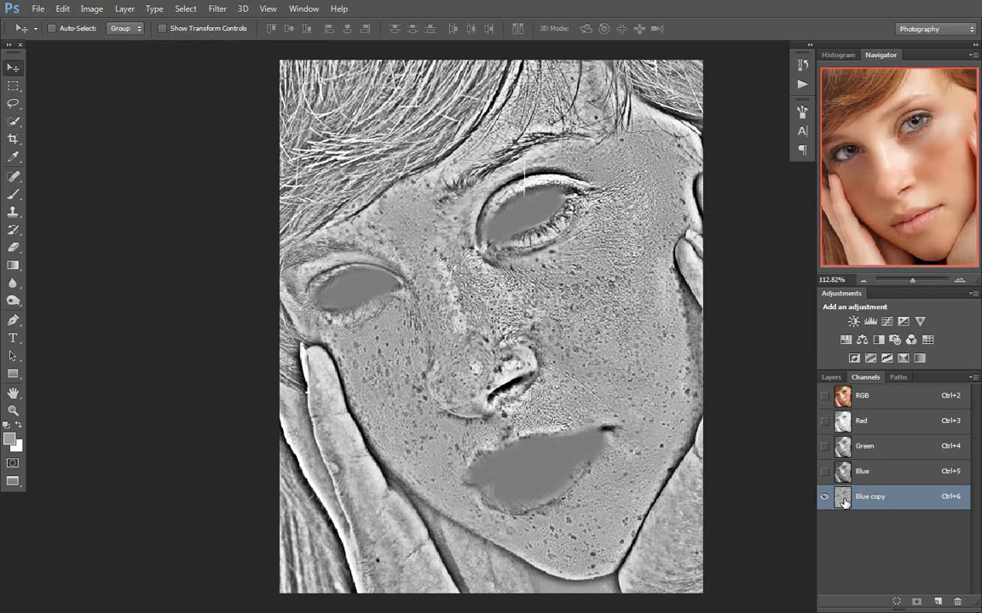
# Load the Blue copy channel as a selection, invert it, and return to the RGB composite and the layer stack
pyautogui.keyDown('ctrl'); pyautogui.click(844, 501); pyautogui.keyUp('ctrl')
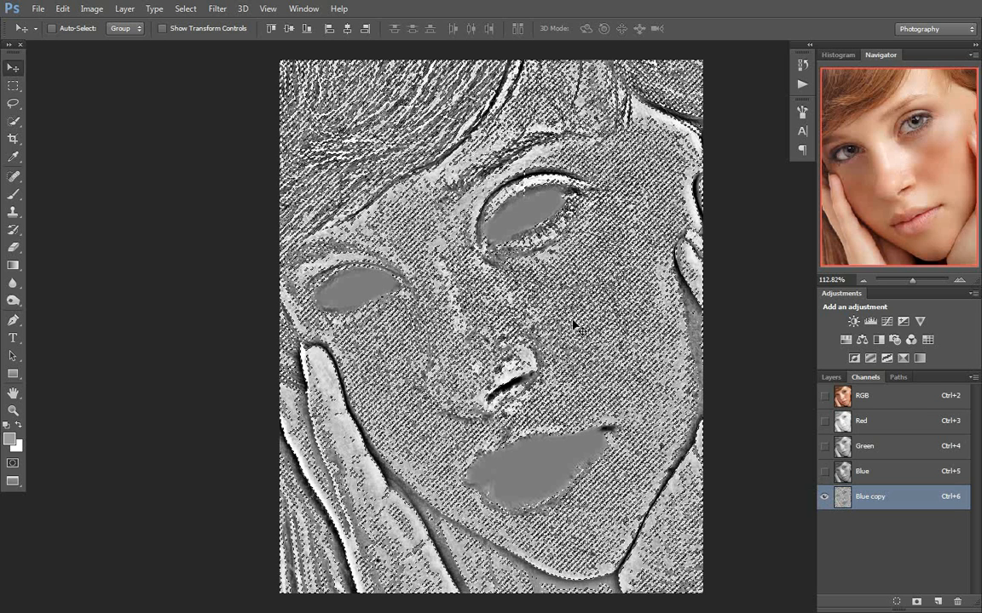
pyautogui.hotkey('ctrl', 'd')
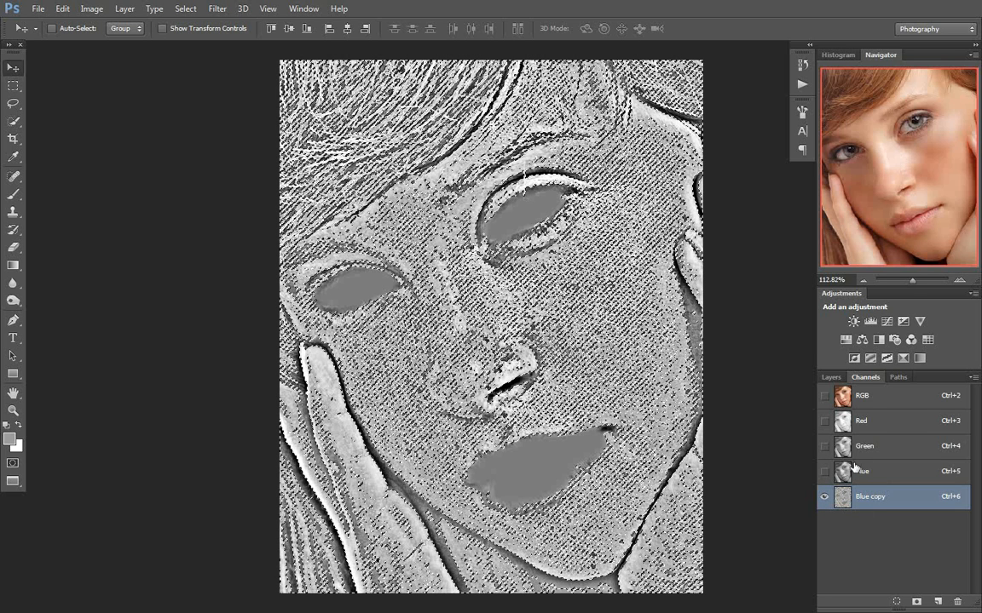
pyautogui.click(843, 397)
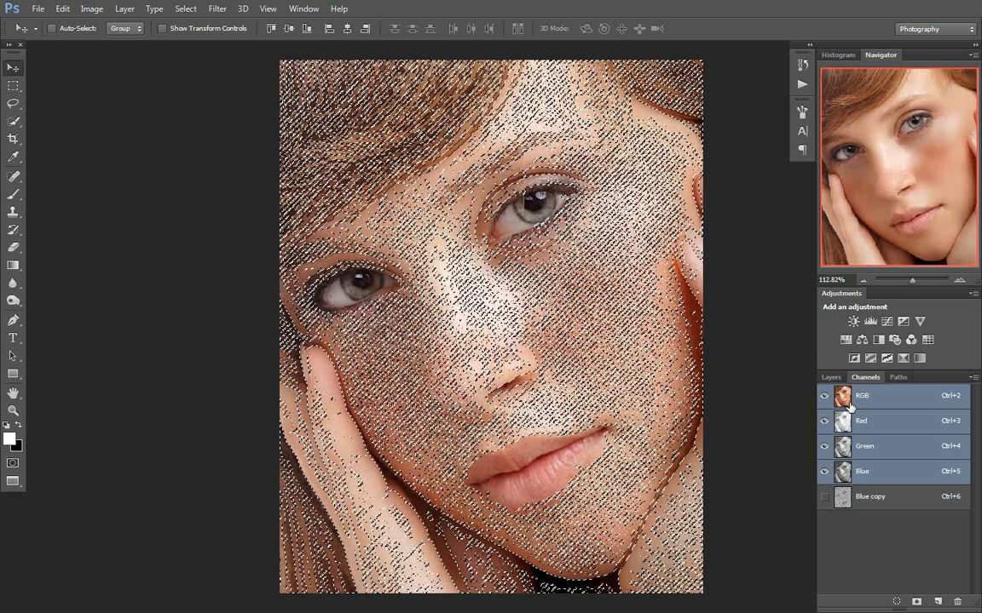
pyautogui.click(832, 376)
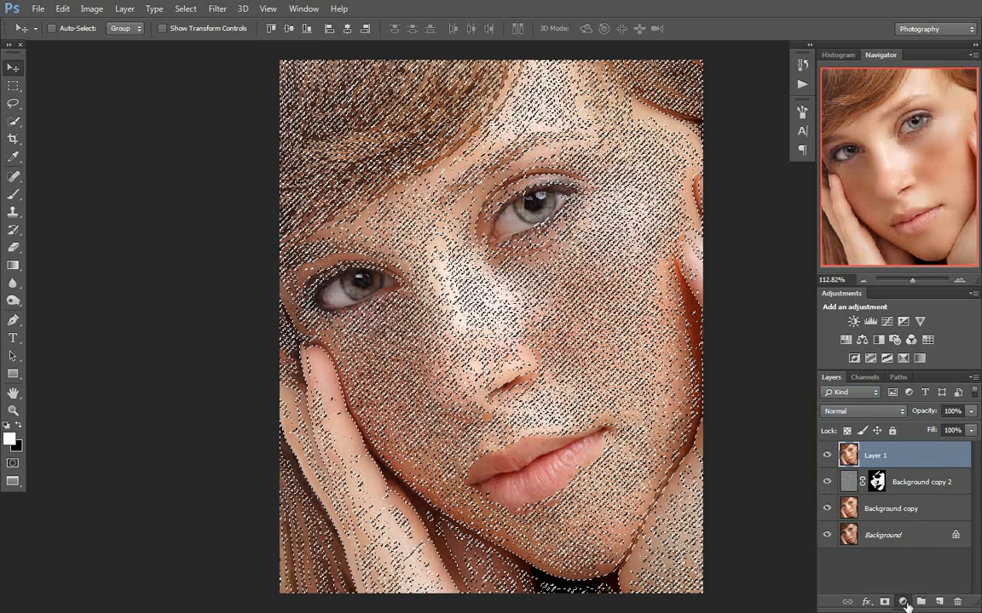
# Add a Curves adjustment layer from the selection and raise the RGB curve's midtones at input 114 to lighten the freckles
pyautogui.click(904, 603)
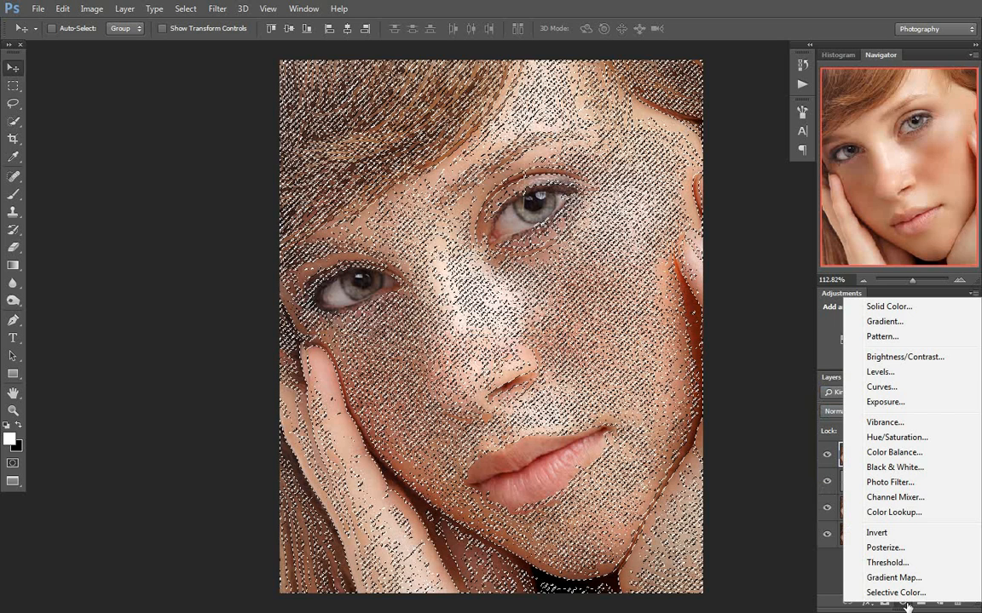
pyautogui.click(907, 391)
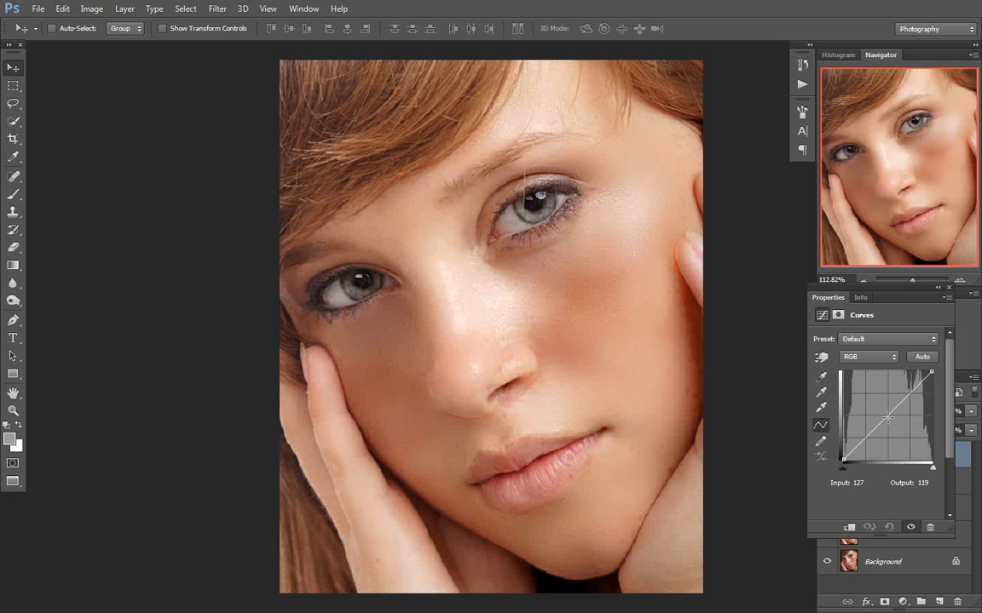
pyautogui.click(881, 416)
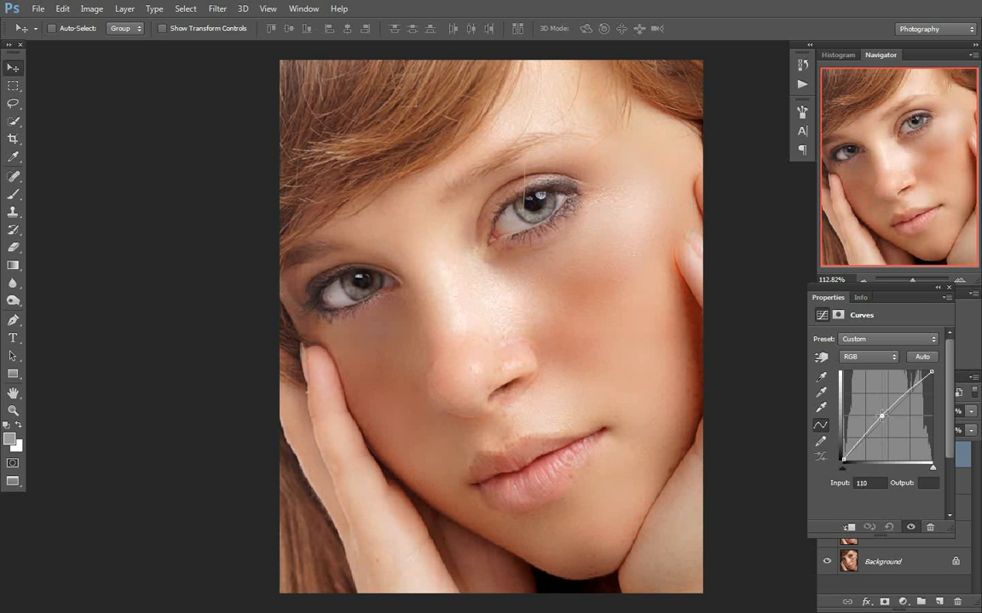
pyautogui.moveTo(881, 416)
pyautogui.mouseDown()
pyautogui.moveTo(896, 430)
pyautogui.moveTo(883, 413)
pyautogui.mouseUp()
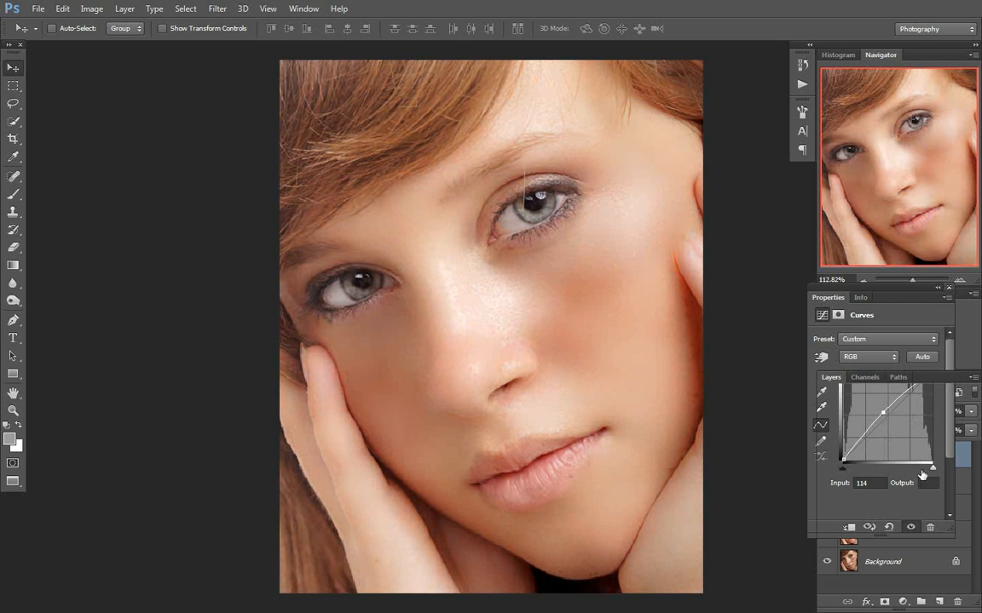
pyautogui.click(951, 289)
pyautogui.press('d')
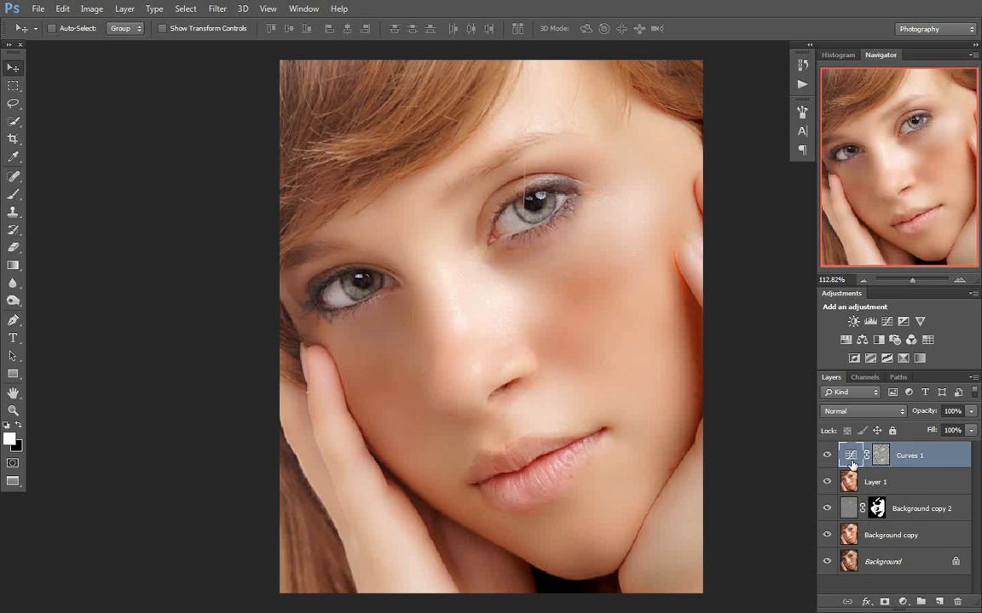
# Stamp all visible layers into a new top layer and compare the result with the original by showing only the Background layer
pyautogui.hotkey('ctrl', 'alt', 'shift', 'e')
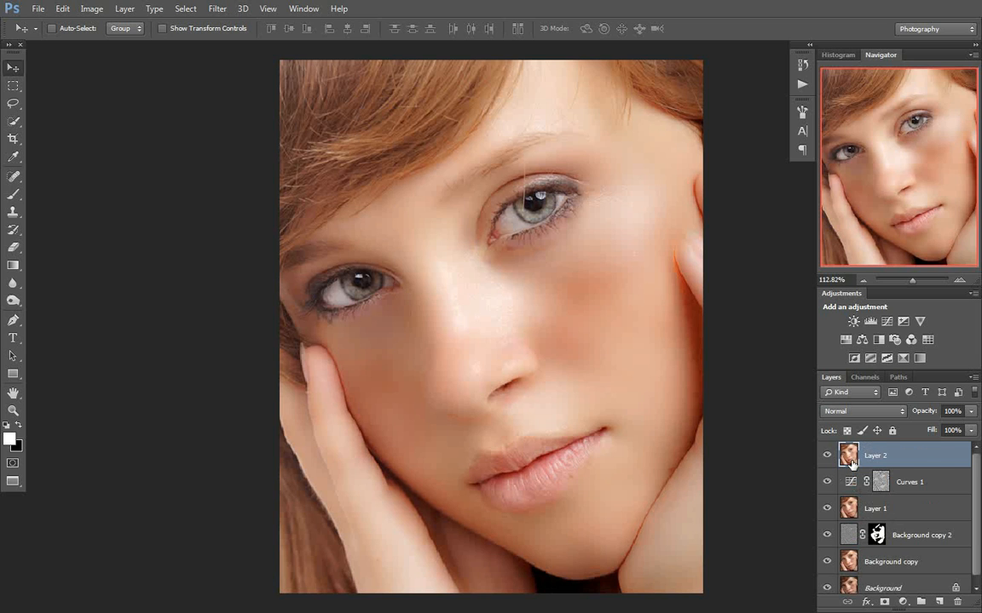
pyautogui.scroll(-1, 850, 465)
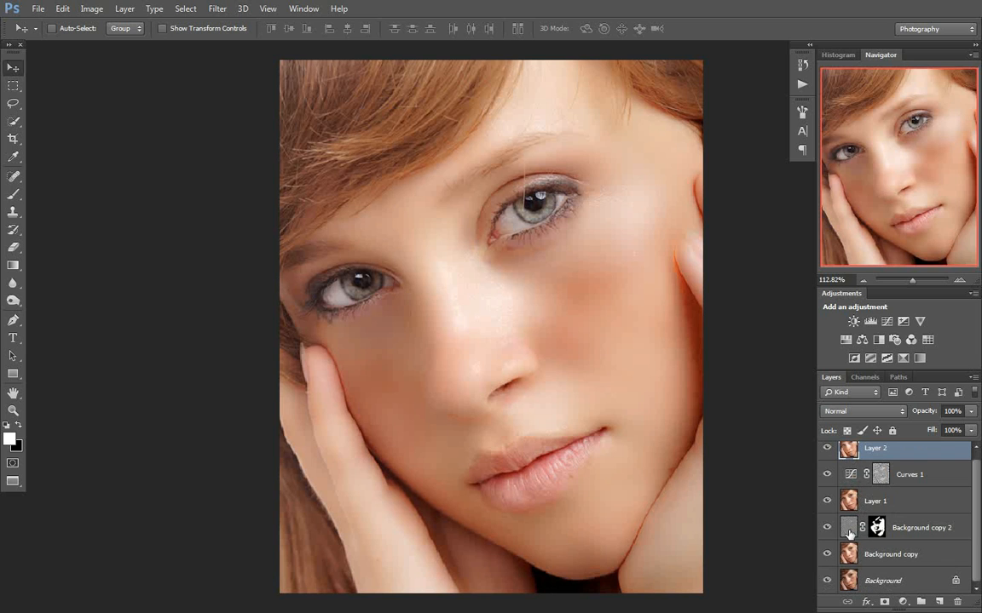
pyautogui.keyDown('alt'); pyautogui.click(826, 583); pyautogui.keyUp('alt')
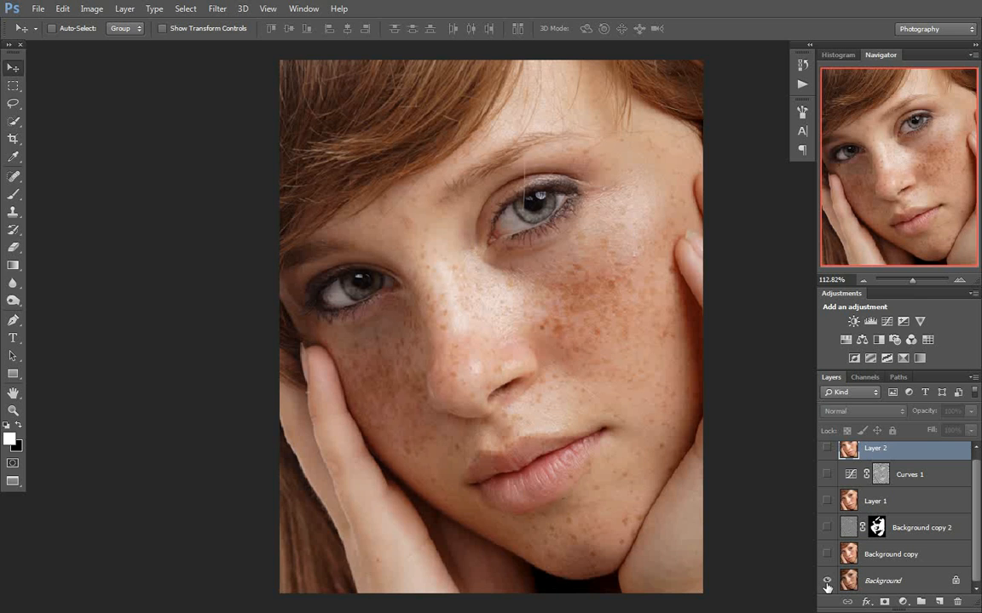
pyautogui.keyDown('alt'); pyautogui.click(826, 583); pyautogui.keyUp('alt')
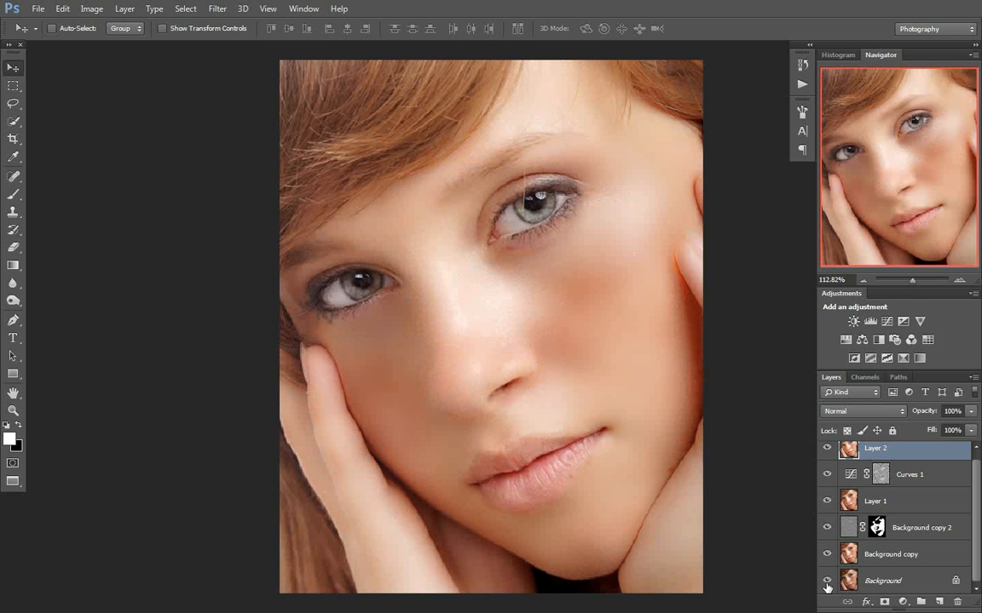
pyautogui.scroll(1, 844, 511)
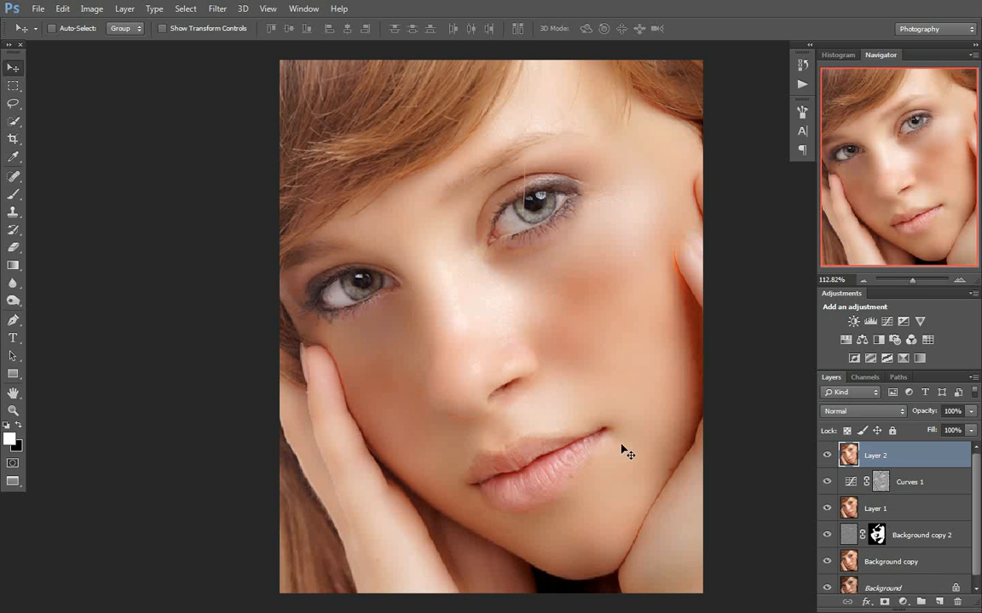
# On a new top layer, paint over the red cheek blotch with a sampled skin tone, using a brush at 45% opacity and 40% flow
pyautogui.click(938, 602)
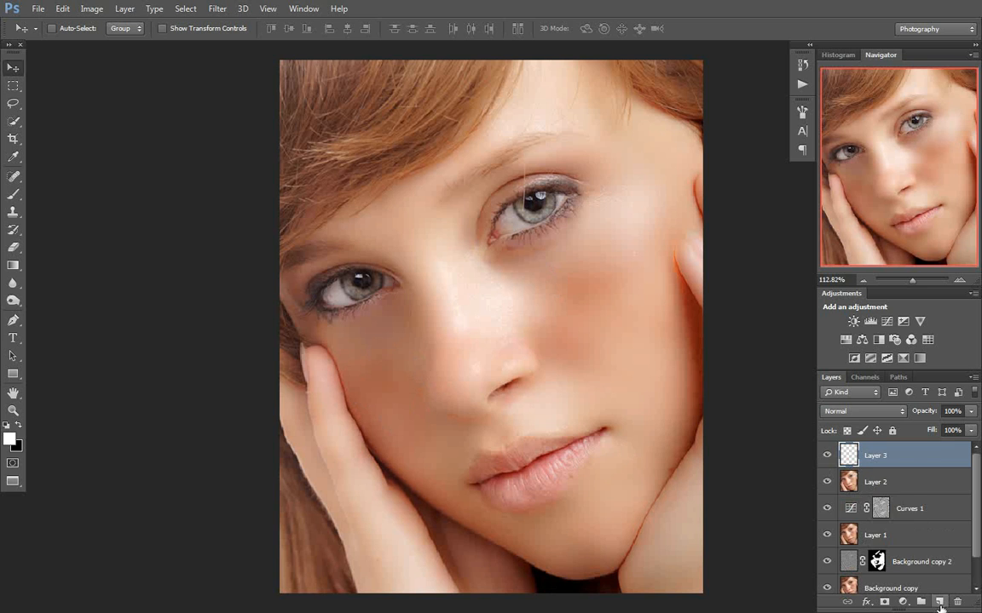
pyautogui.click(13, 194)
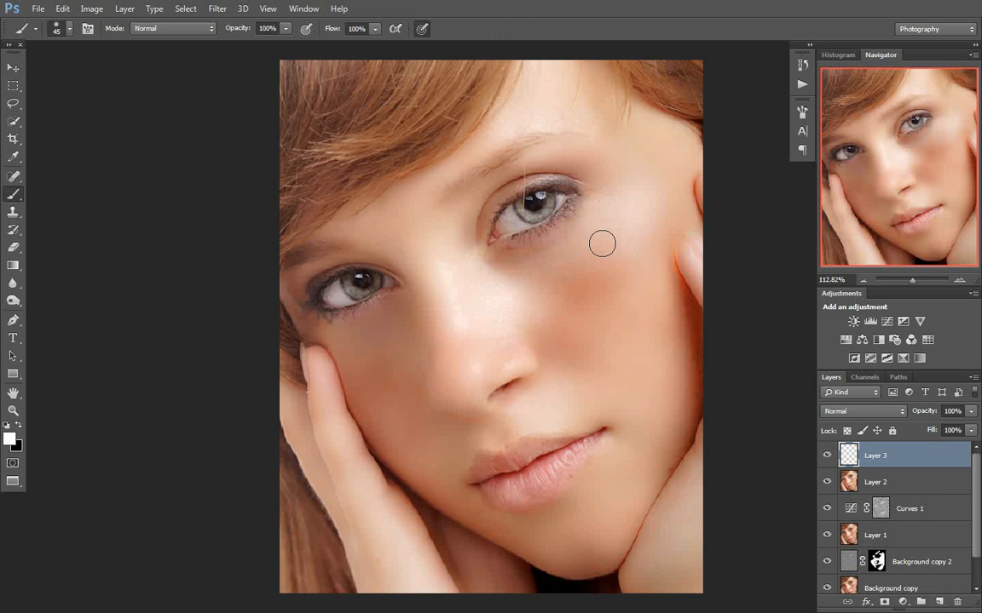
pyautogui.keyDown('alt'); pyautogui.click(606, 236); pyautogui.keyUp('alt')
pyautogui.click(248, 28)
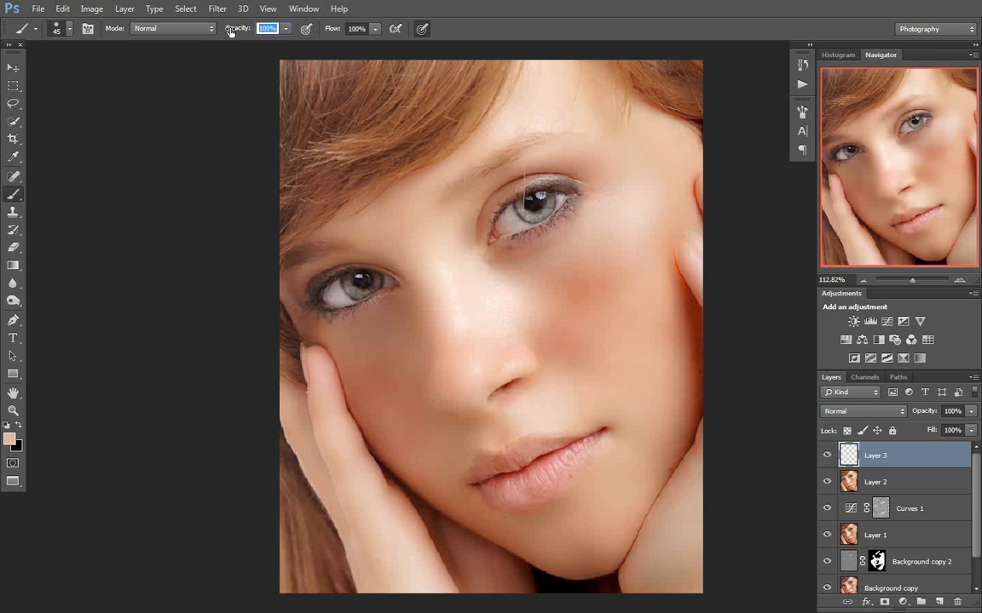
pyautogui.write('45')
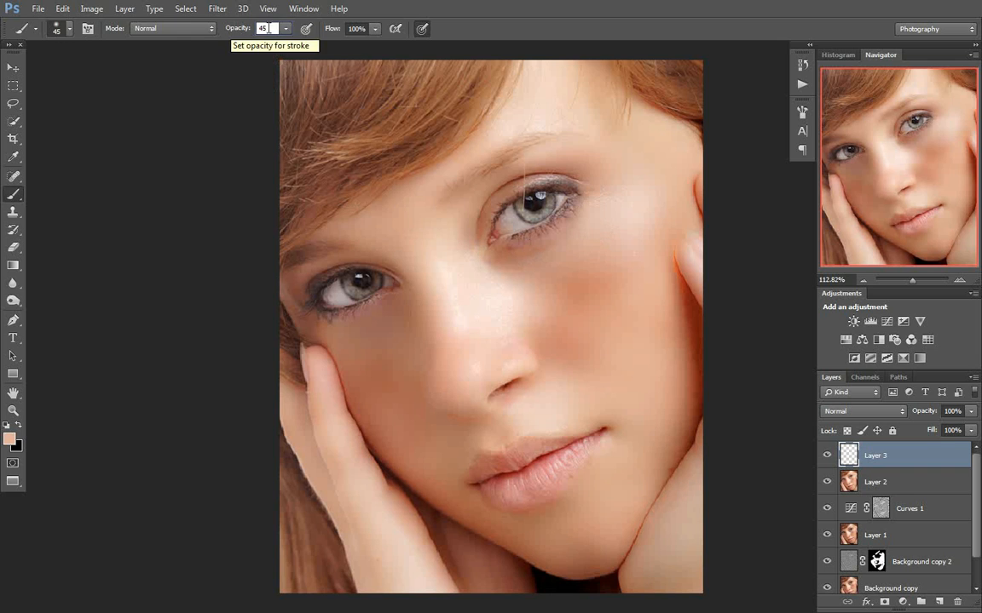
pyautogui.click(375, 28)
pyautogui.click(326, 30)
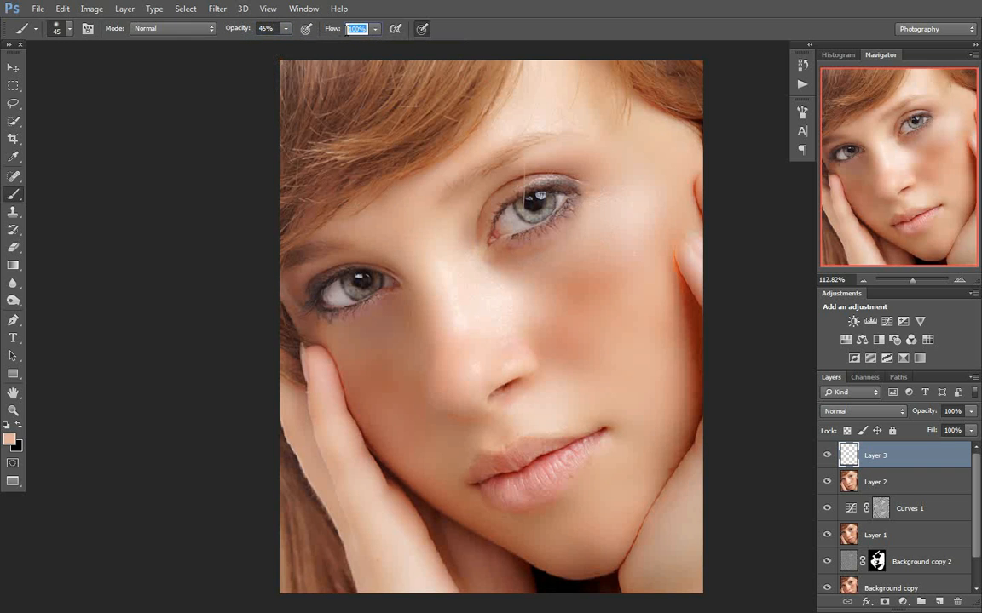
pyautogui.write('40')
pyautogui.press('Return')
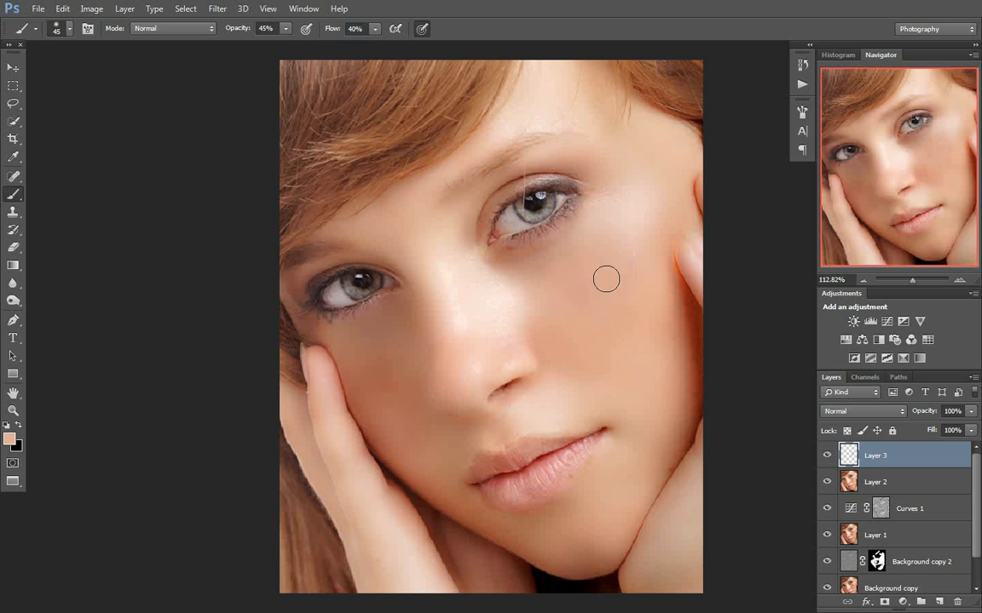
# Sample the darker skin tone beneath the other eye, even out that cheek, and compare the image with the paint layer hidden and shown
pyautogui.keyDown('alt'); pyautogui.click(351, 311); pyautogui.keyUp('alt')
pyautogui.click(14, 76)
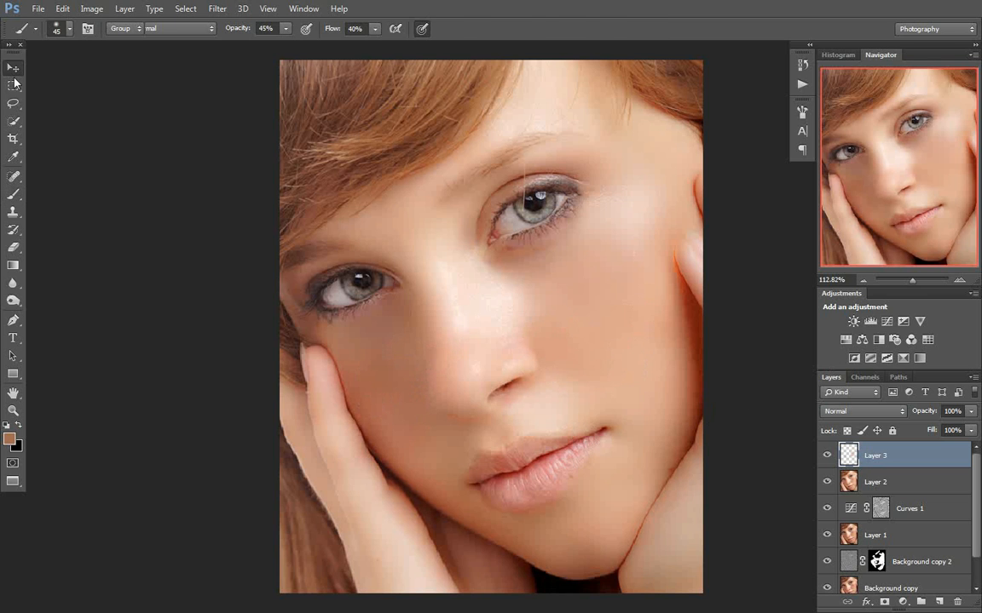
pyautogui.click(829, 457)
pyautogui.click(826, 456)
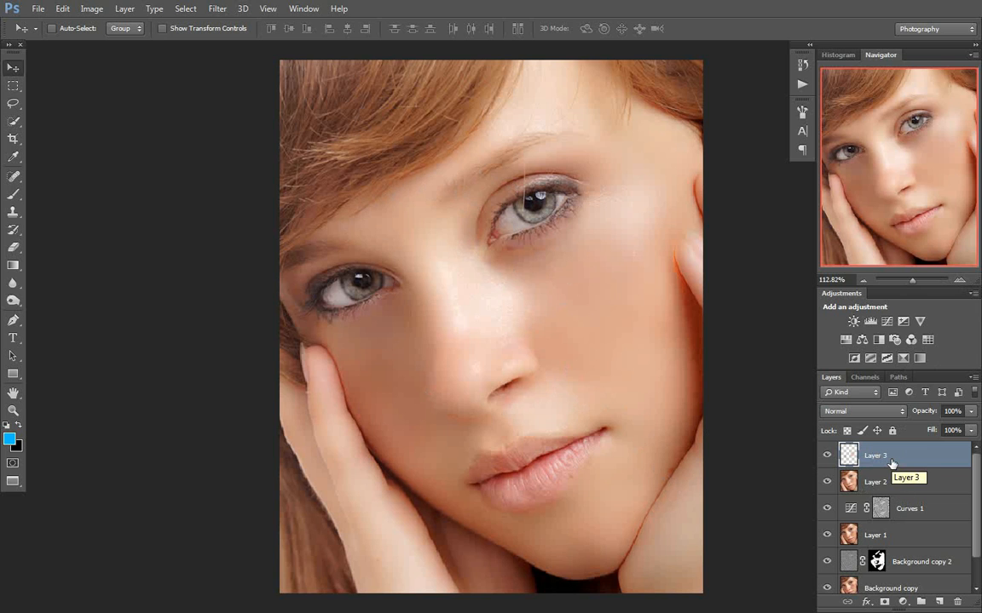
# Add a Curves adjustment layer, anchor the RGB curve near input 131, and lift the shadows very slightly at input 67
pyautogui.click(902, 602)
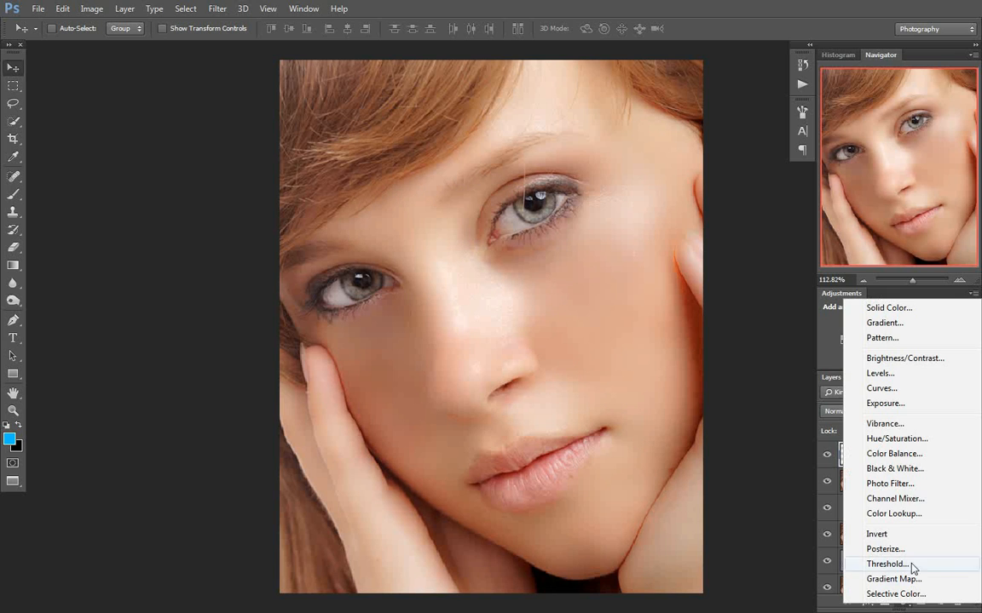
pyautogui.click(882, 389)
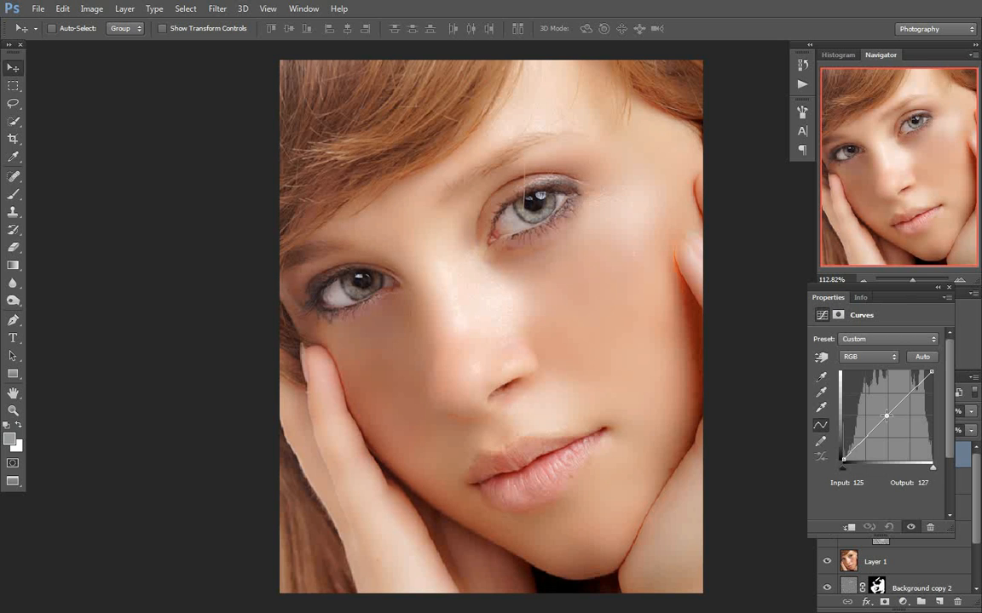
pyautogui.click(887, 416)
pyautogui.moveTo(887, 416); pyautogui.dragTo(888, 416)
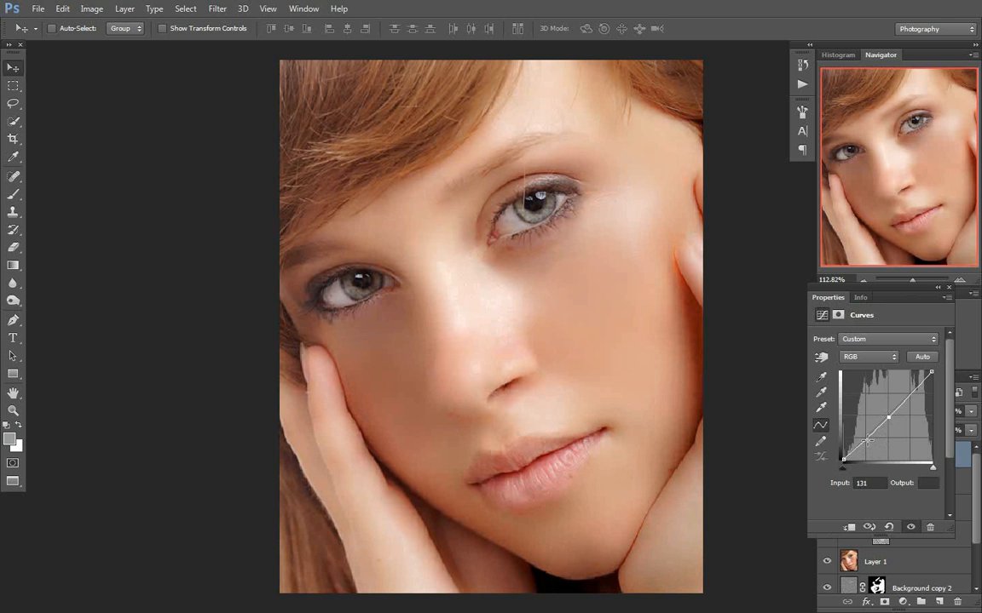
pyautogui.click(866, 441)
pyautogui.moveTo(866, 441); pyautogui.dragTo(862, 432)
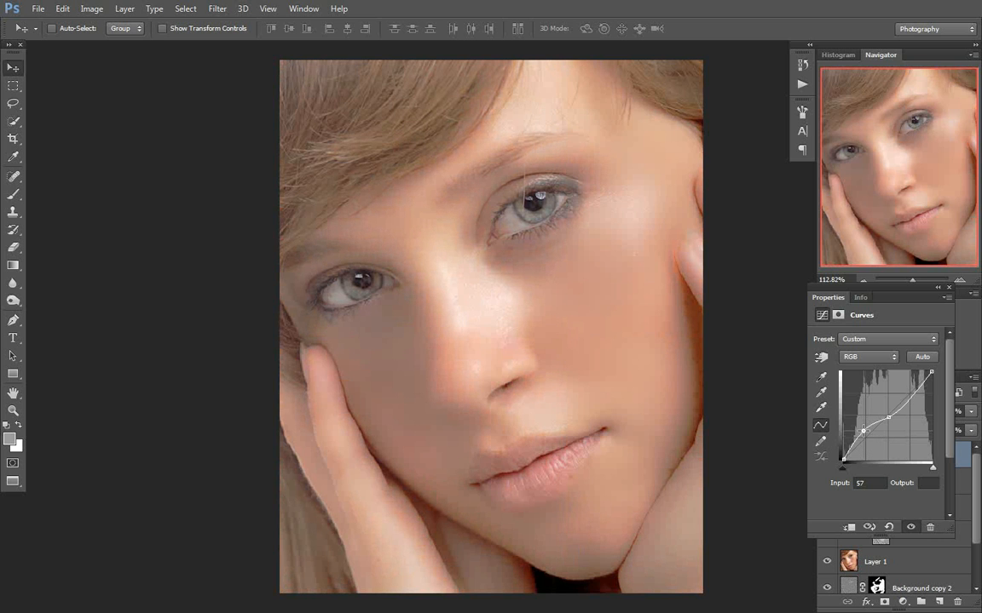
pyautogui.moveTo(863, 431); pyautogui.dragTo(867, 439)
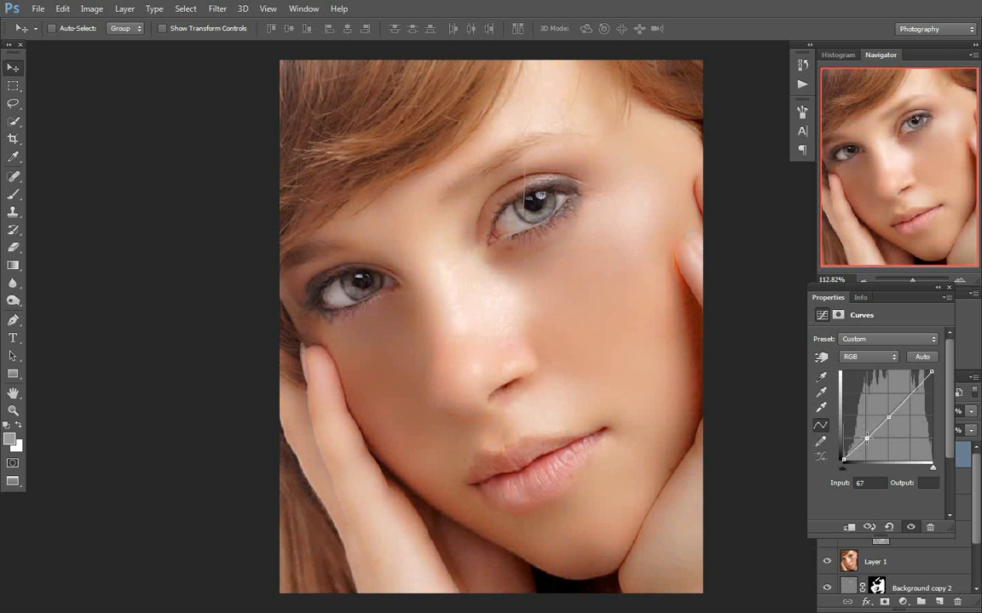
pyautogui.click(948, 288)
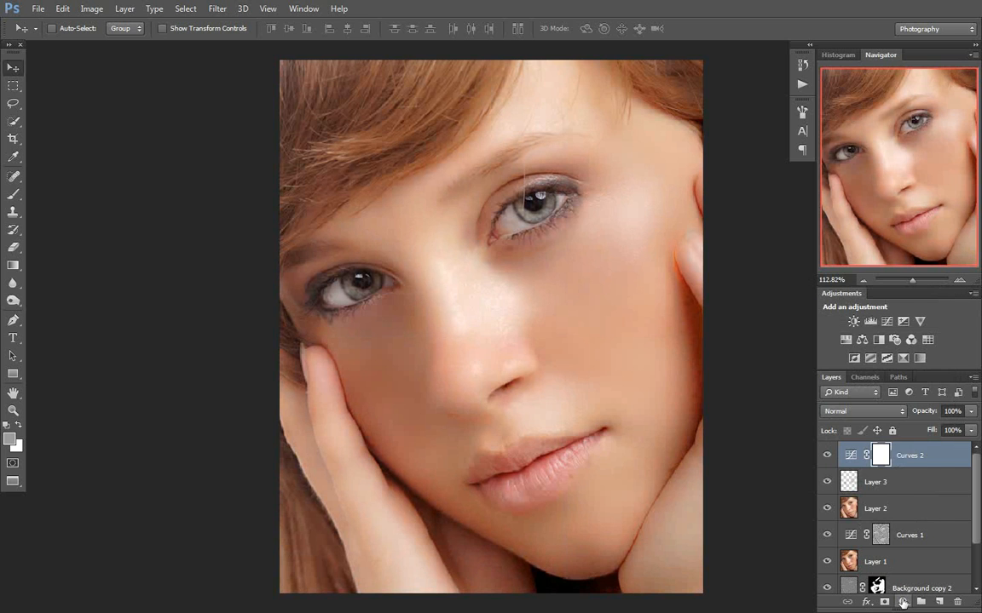
# Add a Selective Color adjustment layer and set Black to +8% for the Blacks
pyautogui.click(903, 602)
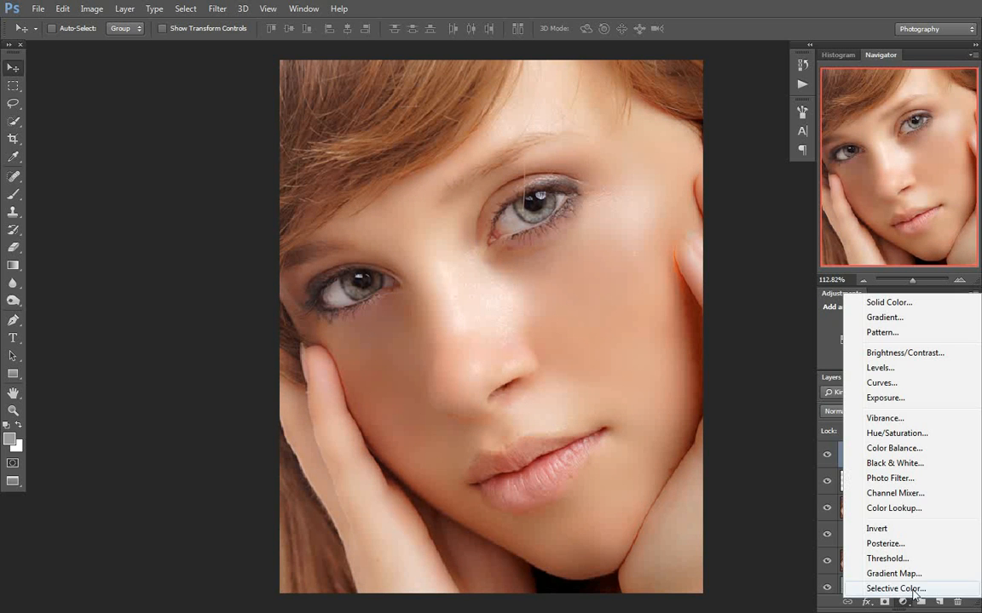
pyautogui.click(905, 589)
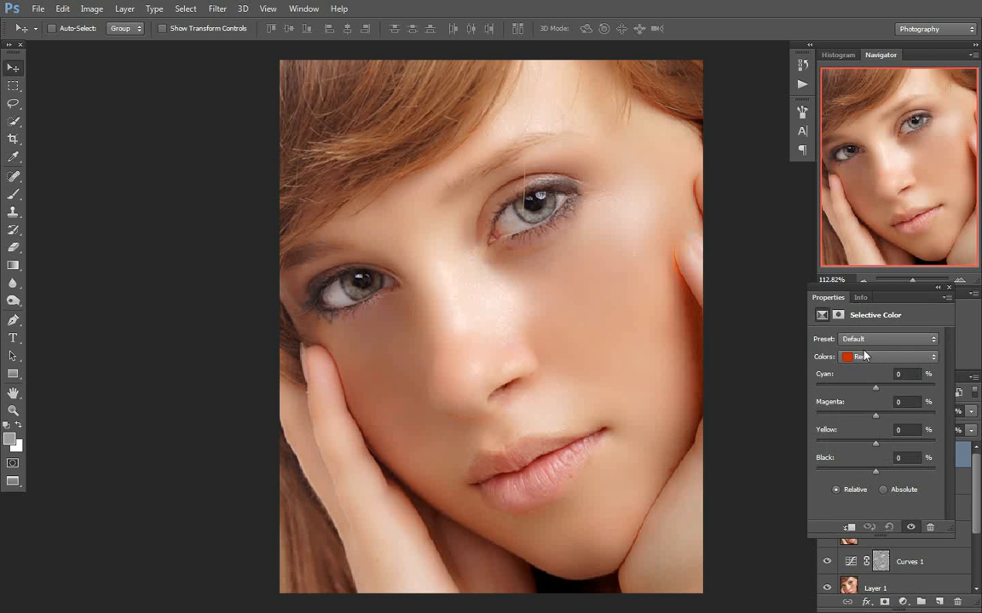
pyautogui.click(867, 363)
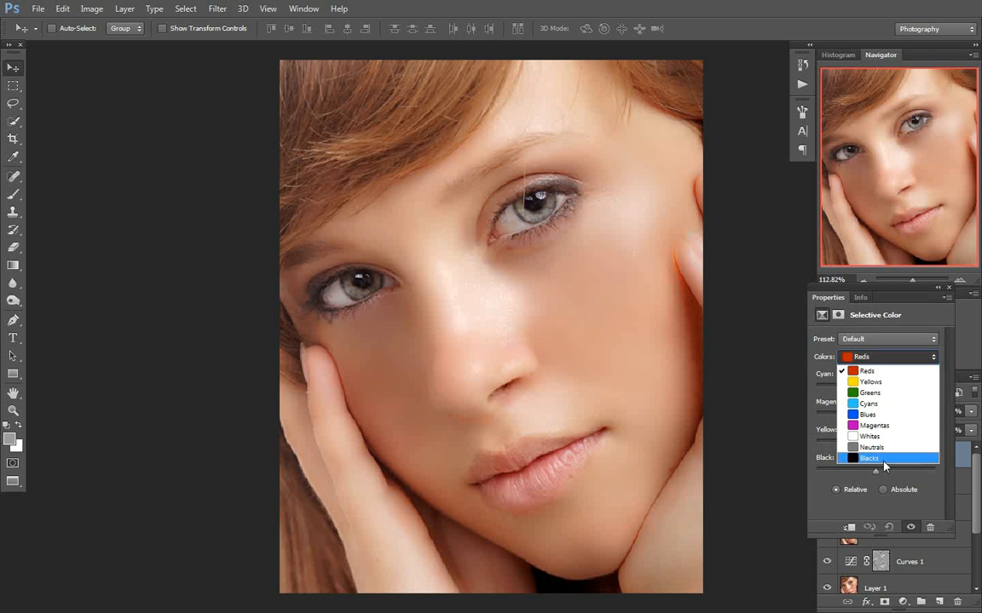
pyautogui.click(883, 463)
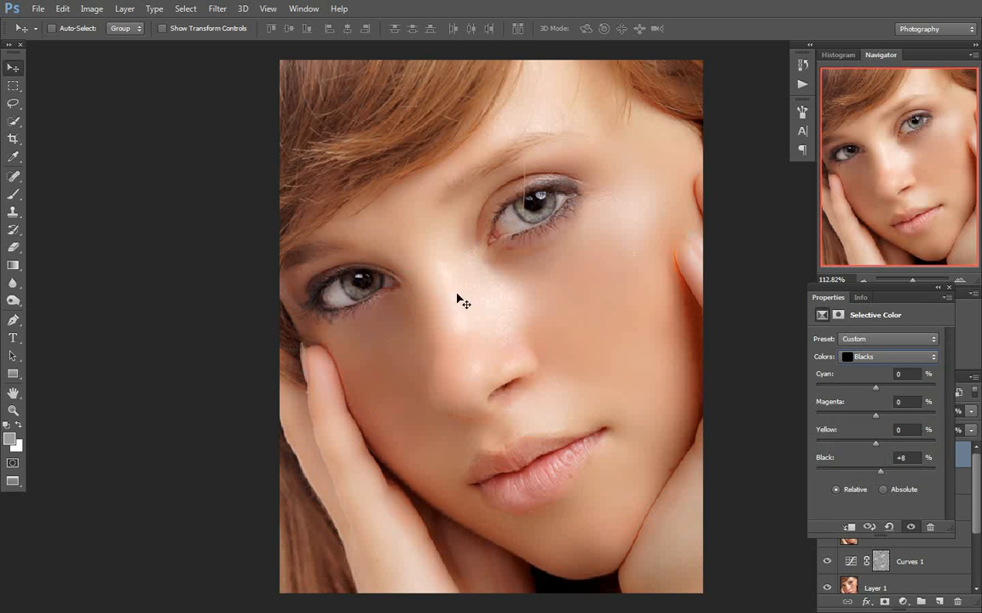
# Set the Selective Color Reds to Cyan +2%, Magenta +6%, Yellow +3% and Black +3%, and compare the image without the adjustment
pyautogui.click(898, 358)
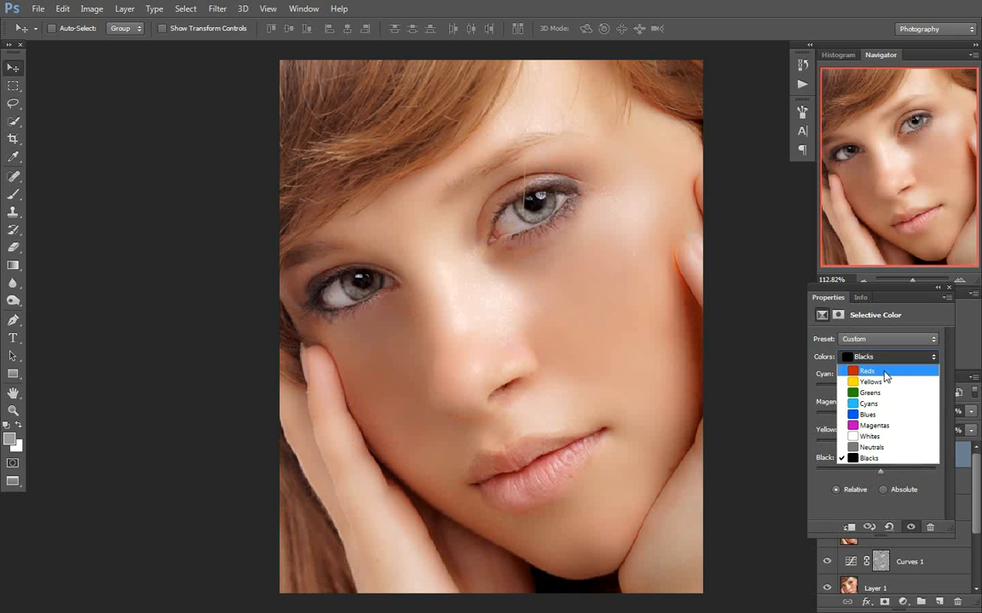
pyautogui.click(896, 375)
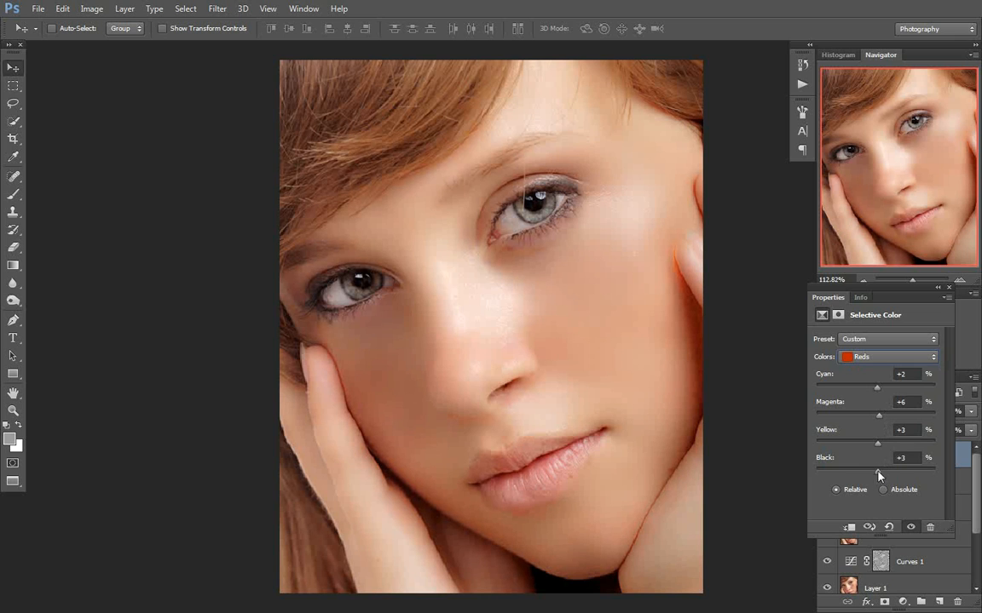
pyautogui.click(911, 527)
pyautogui.click(910, 527)
pyautogui.click(948, 291)
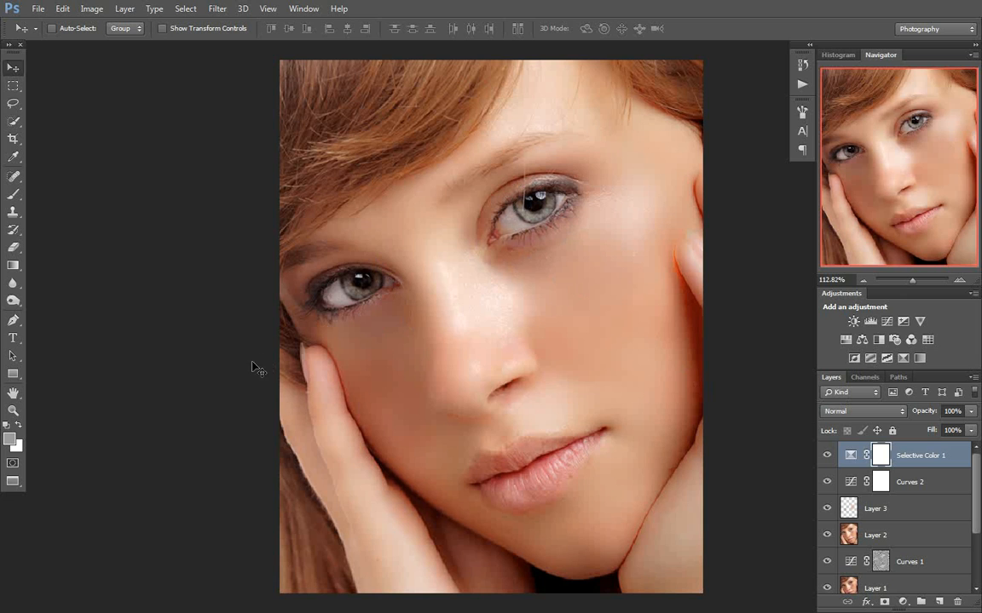
# Create a new top layer and set the foreground colour to a fully saturated sky blue with a hue of about 191°
pyautogui.click(938, 603)
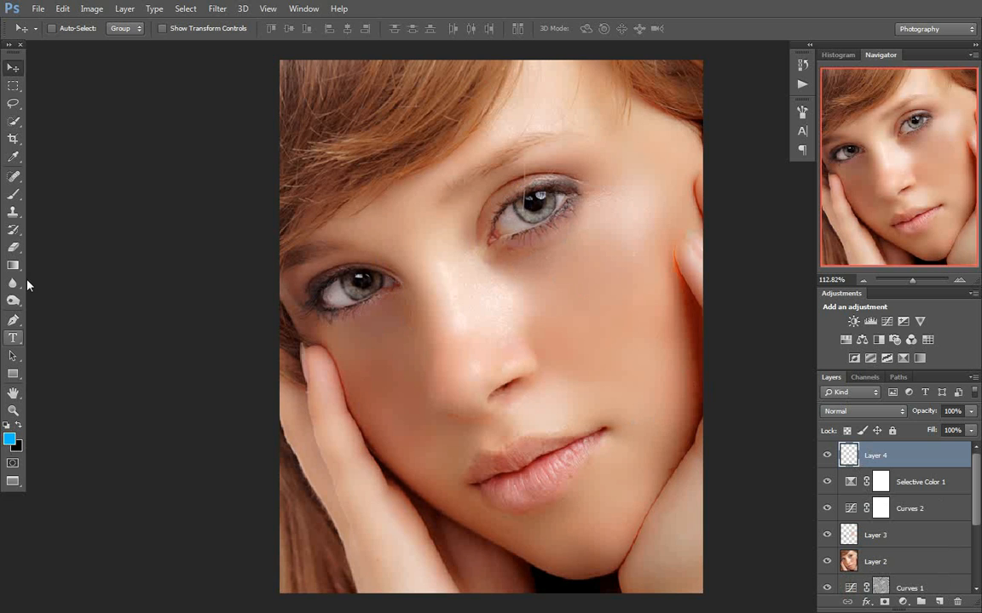
pyautogui.click(9, 439)
pyautogui.moveTo(819, 321); pyautogui.dragTo(820, 244)
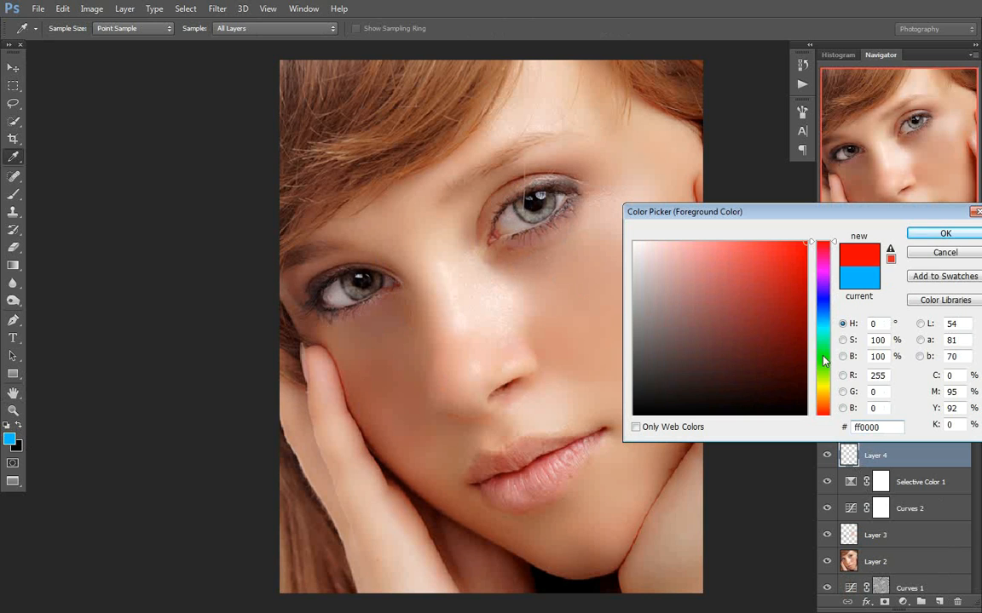
pyautogui.click(821, 360)
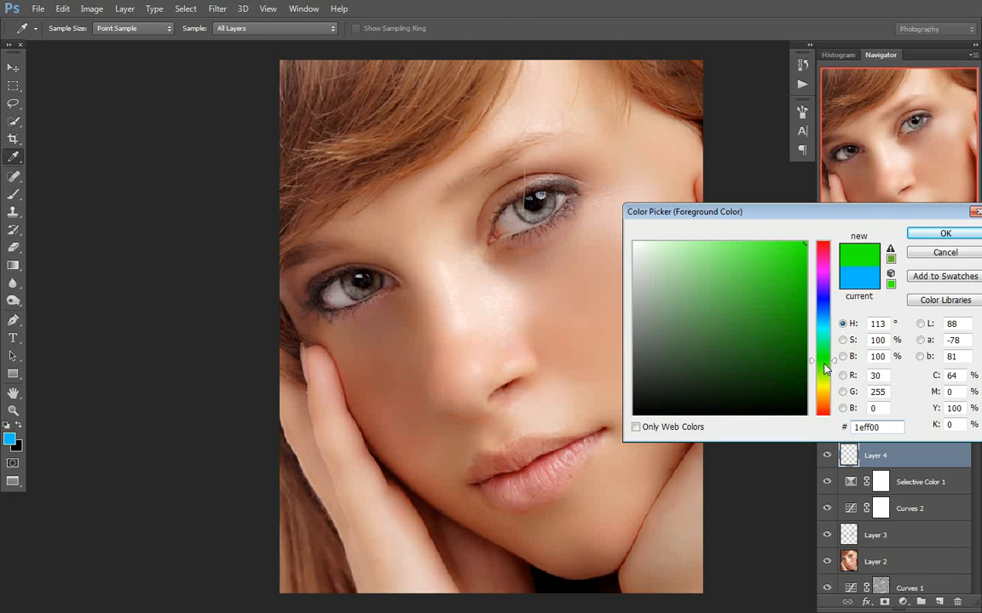
pyautogui.click(823, 324)
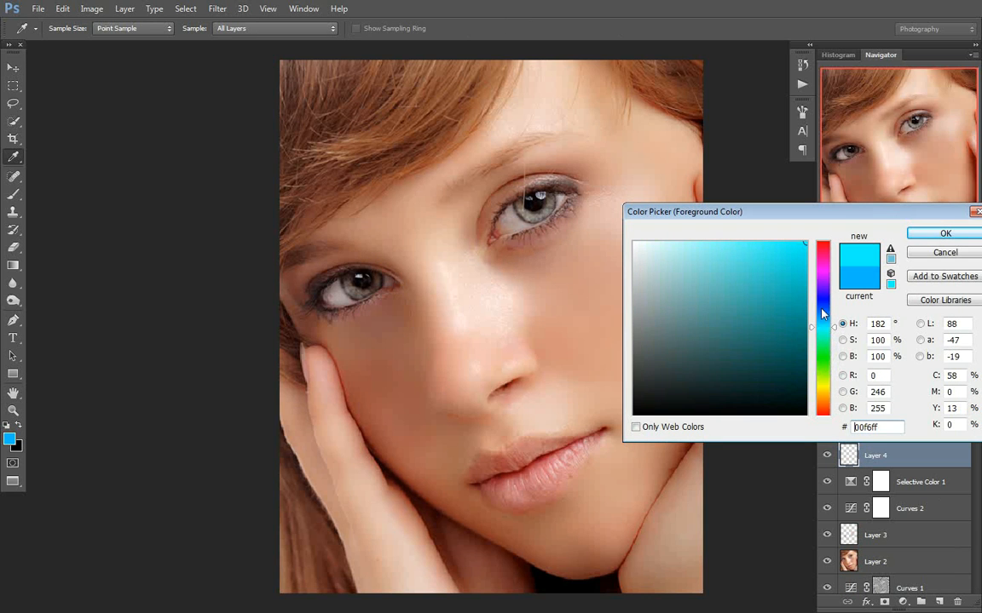
pyautogui.moveTo(835, 324); pyautogui.dragTo(836, 323)
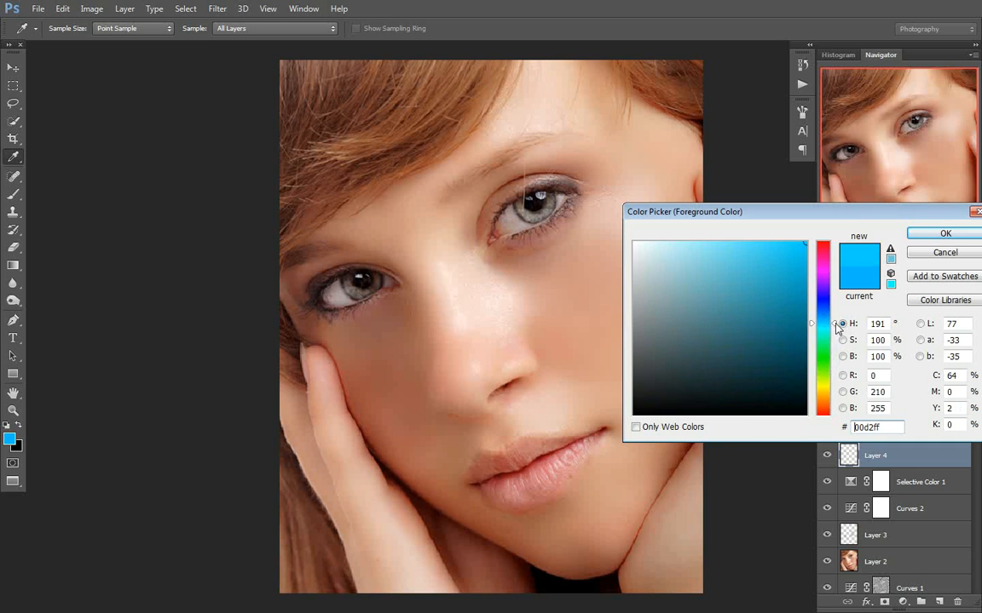
pyautogui.click(934, 240)
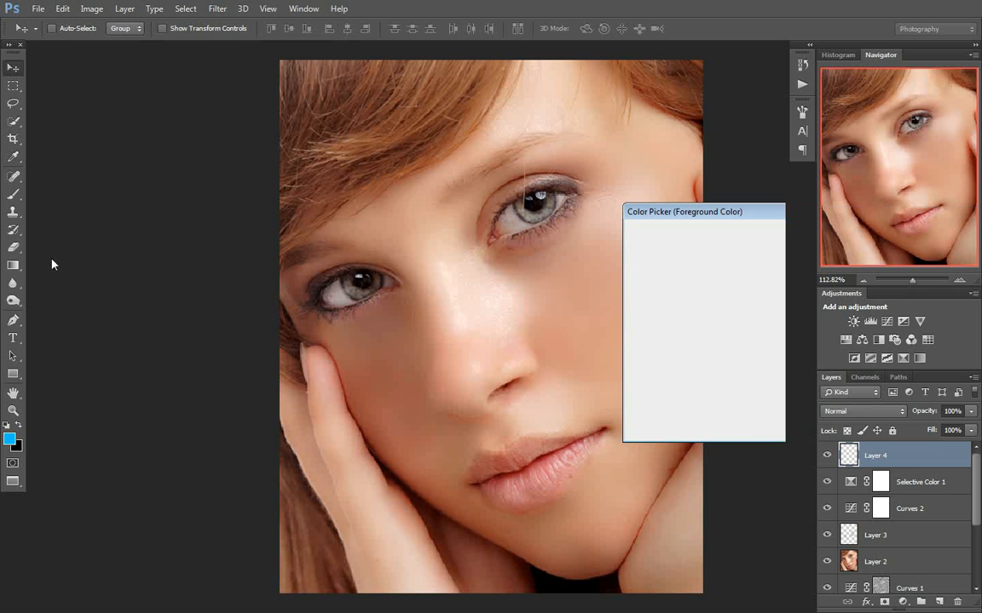
# Paint both irises blue with a soft 35 px brush at full opacity and set the layer's blend mode to Overlay
pyautogui.click(10, 196)
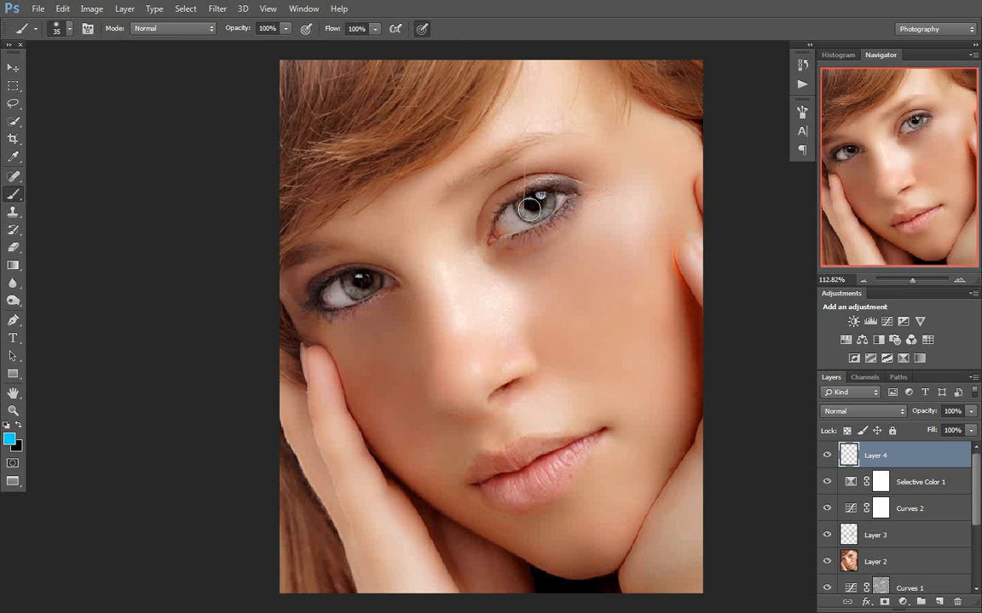
pyautogui.click(525, 206)
pyautogui.moveTo(525, 206); pyautogui.dragTo(543, 205)
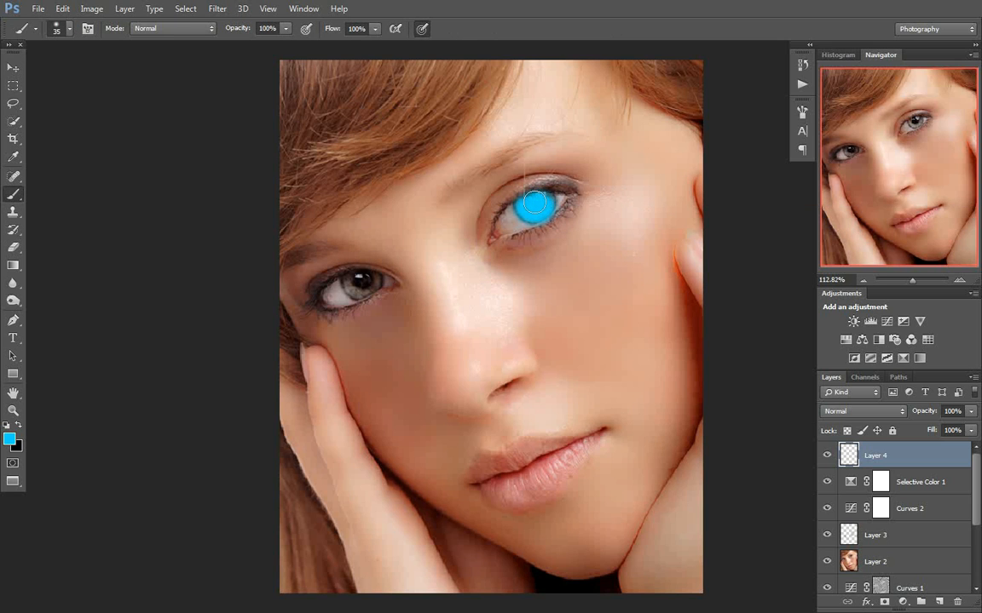
pyautogui.click(356, 284)
pyautogui.moveTo(361, 291); pyautogui.dragTo(369, 278)
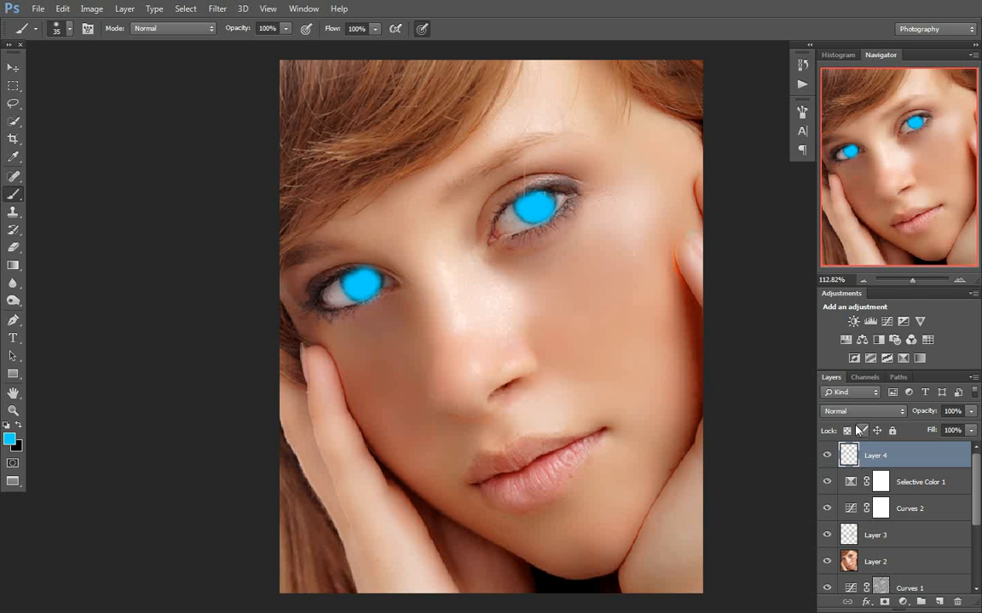
pyautogui.click(858, 412)
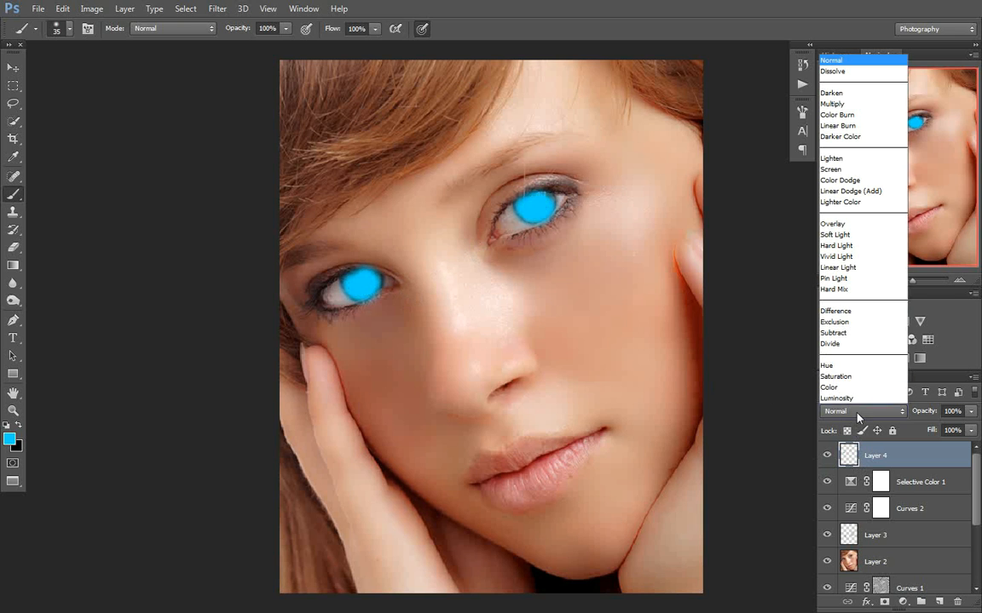
pyautogui.click(858, 230)
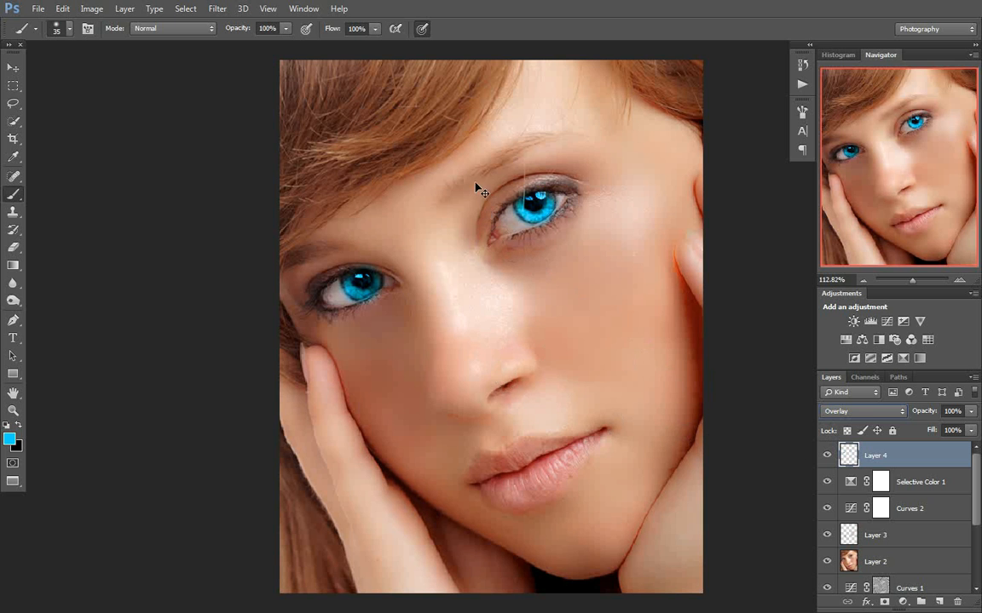
# Erase the blue spill around the iris of the eye on the image's right side with a soft 9 px eraser
pyautogui.moveTo(457, 161); pyautogui.dragTo(624, 270)
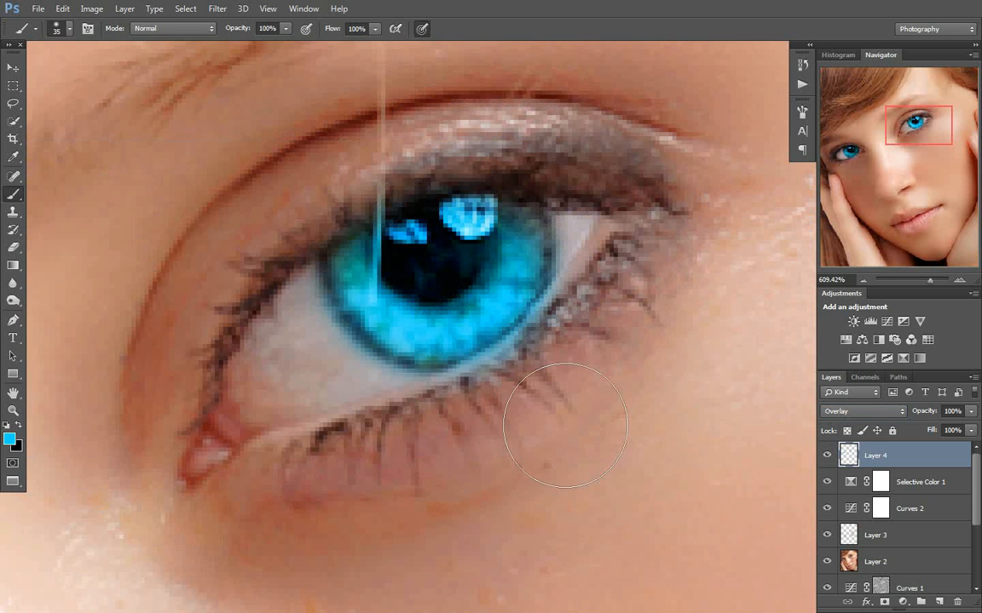
pyautogui.press('e')
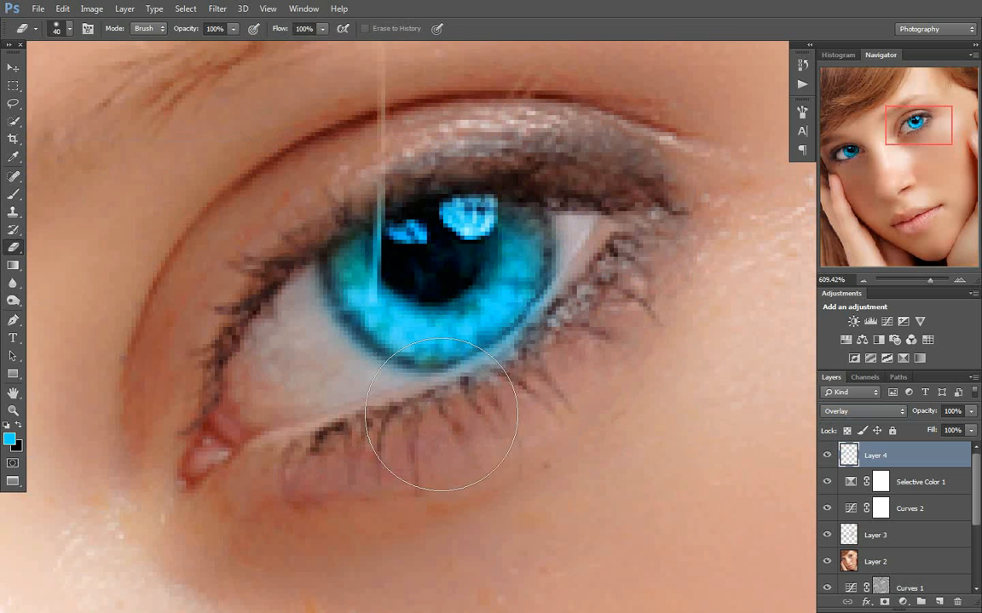
pyautogui.press('[')
pyautogui.press('[')
pyautogui.press('[')
pyautogui.press('[')
pyautogui.moveTo(457, 392)
pyautogui.mouseDown()
pyautogui.moveTo(537, 340)
pyautogui.moveTo(576, 278)
pyautogui.mouseUp()
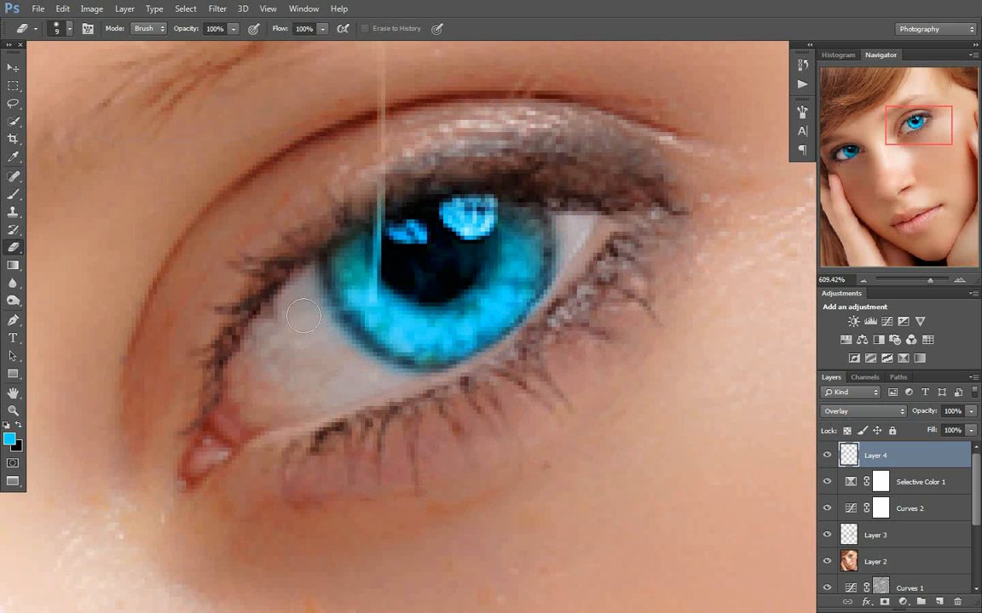
# Erase the blue spill around the other eye's iris and lower the eye-colour layer's opacity to 55%
pyautogui.press('space')
pyautogui.moveTo(359, 371); pyautogui.dragTo(730, 226)
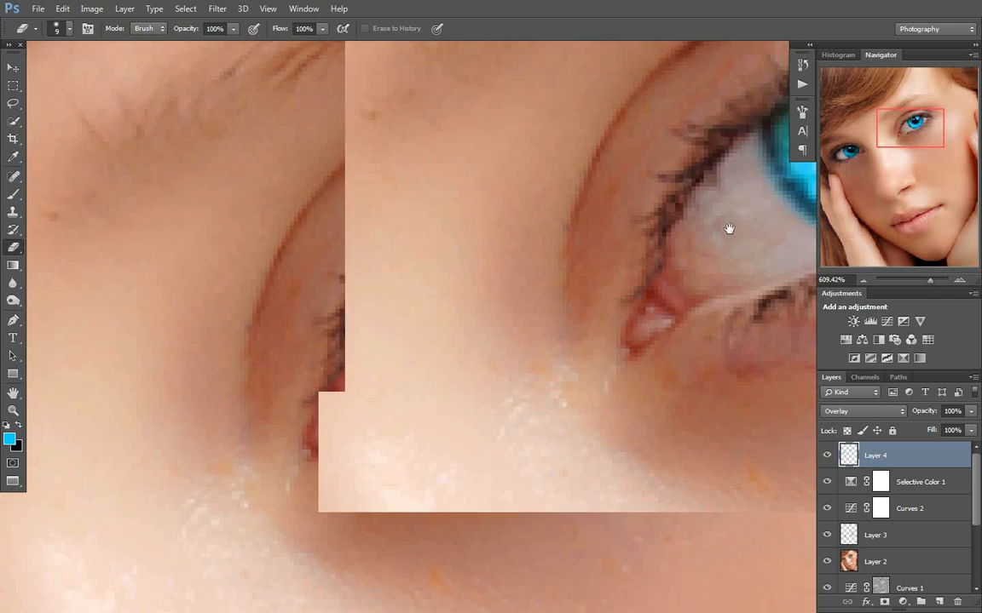
pyautogui.moveTo(482, 261); pyautogui.dragTo(595, 208)
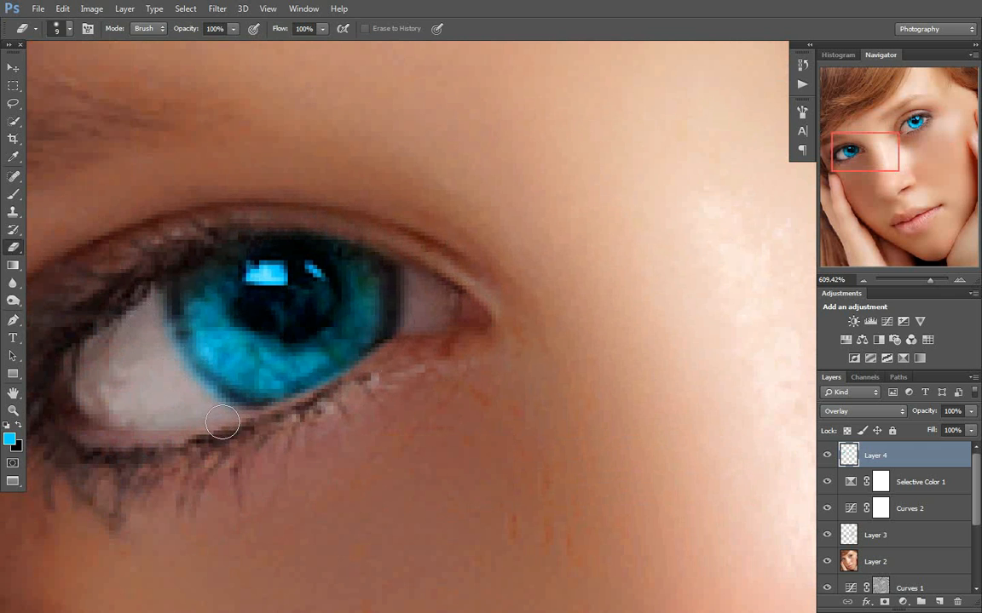
pyautogui.moveTo(629, 339); pyautogui.dragTo(306, 493)
pyautogui.moveTo(782, 211); pyautogui.dragTo(501, 403)
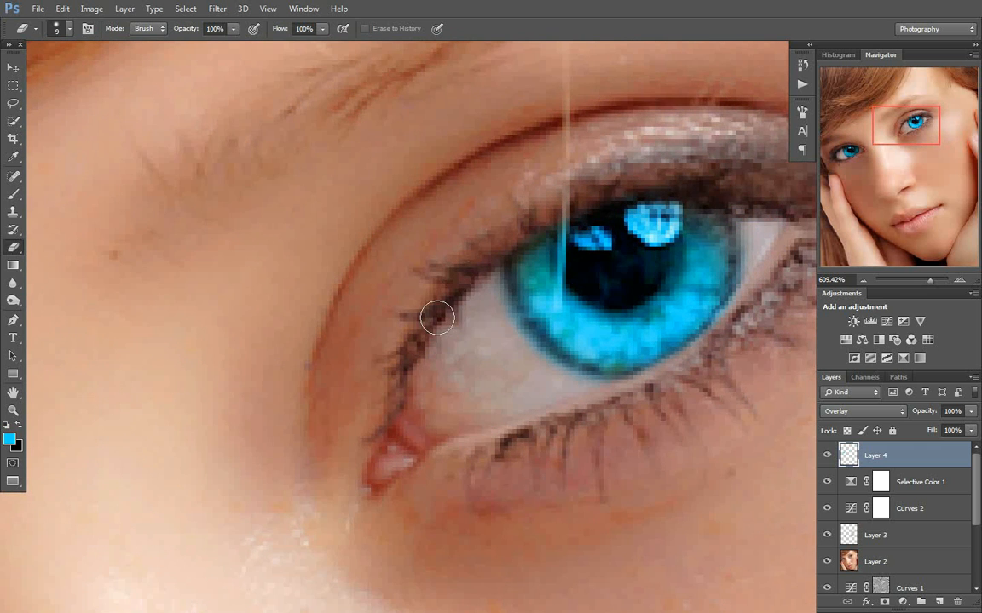
pyautogui.hotkey('ctrl', '0')
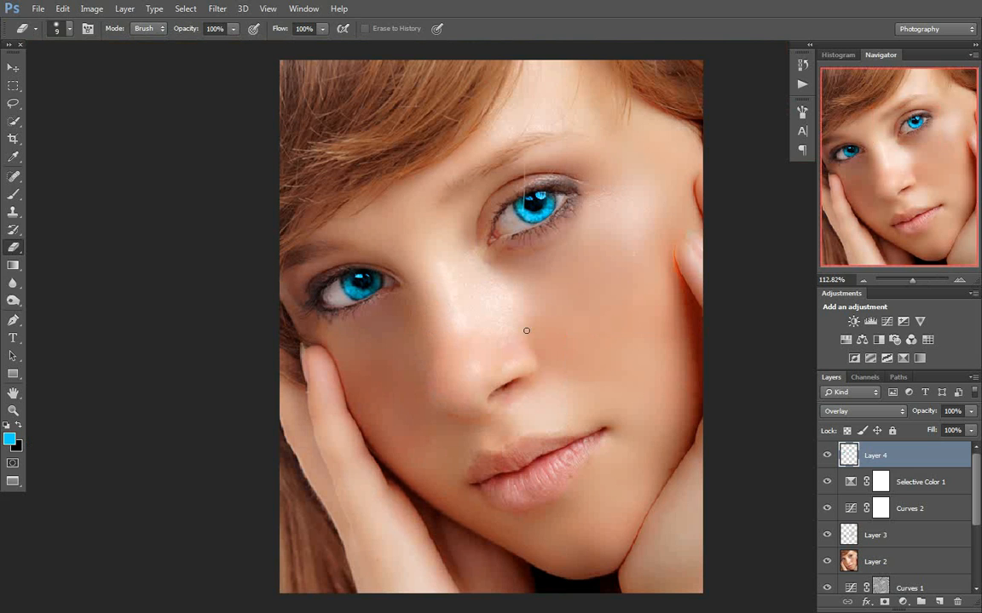
pyautogui.moveTo(933, 411); pyautogui.dragTo(900, 419)
pyautogui.click(14, 66)
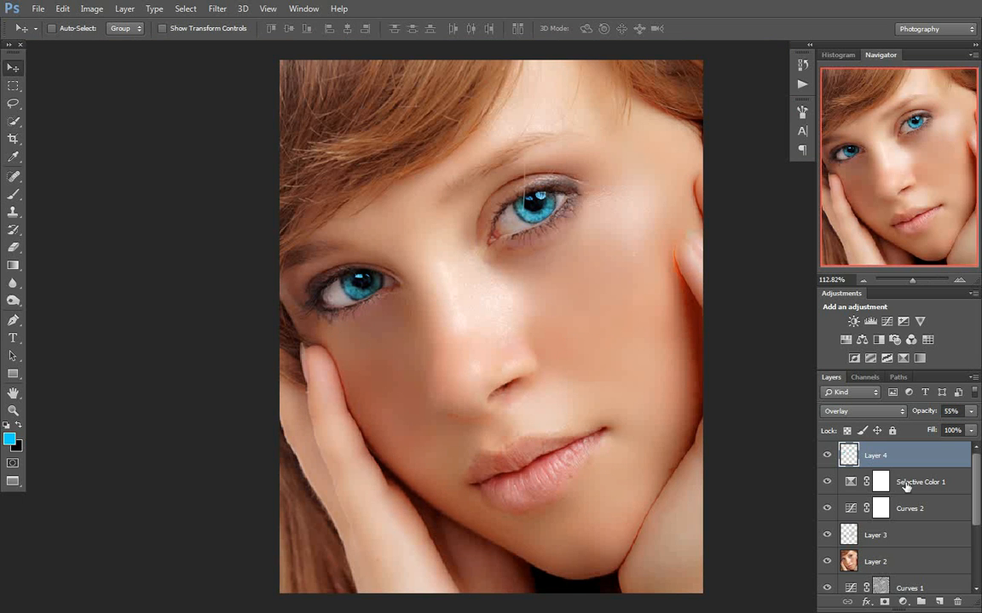
# Create a new layer above the eye colour for the lips and set the brush's foreground colour to pink ff58de
pyautogui.hotkey('ctrl', 'shift', 'alt', 'n')
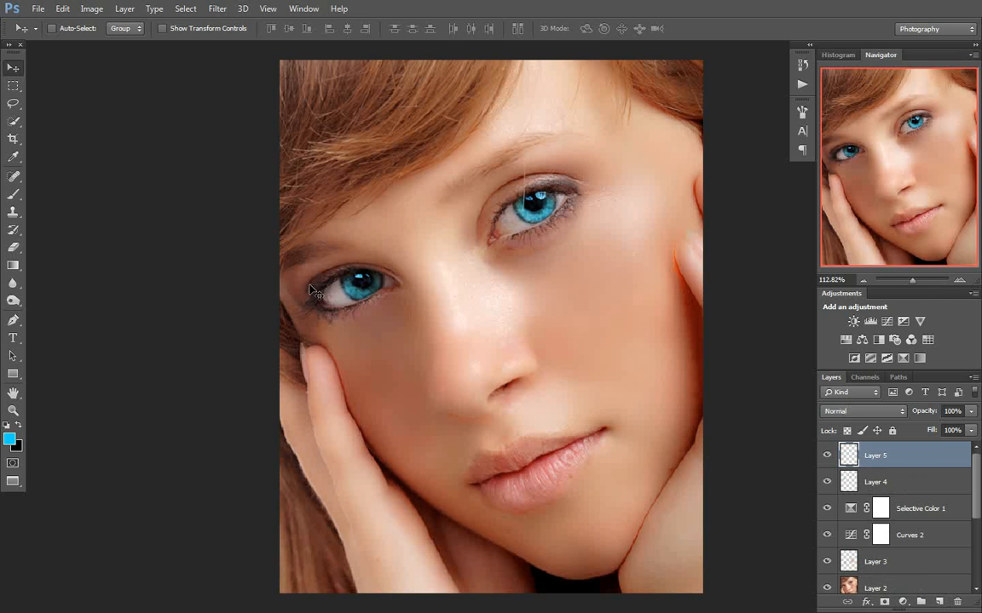
pyautogui.click(14, 194)
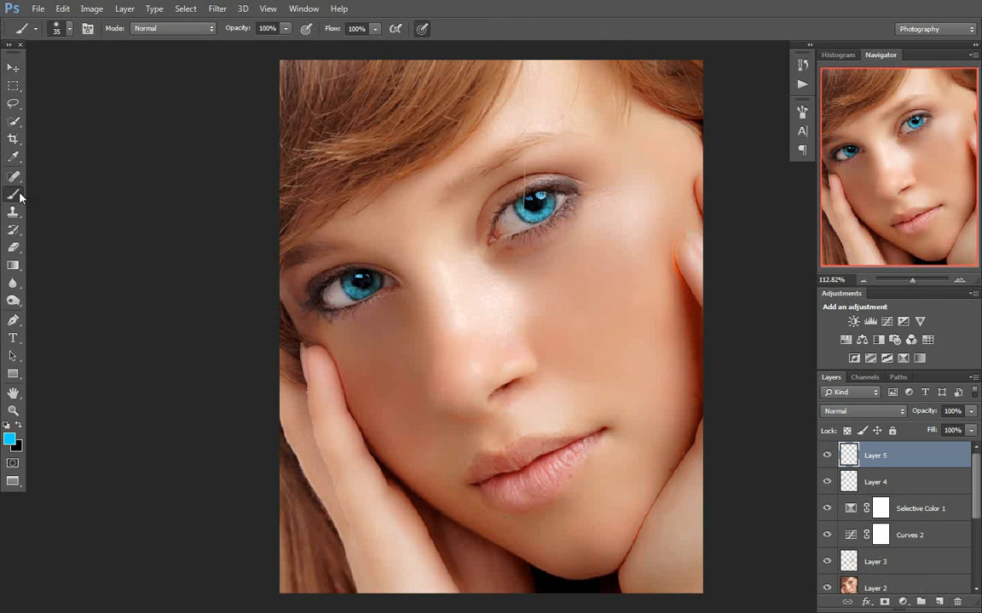
pyautogui.click(9, 439)
pyautogui.click(822, 265)
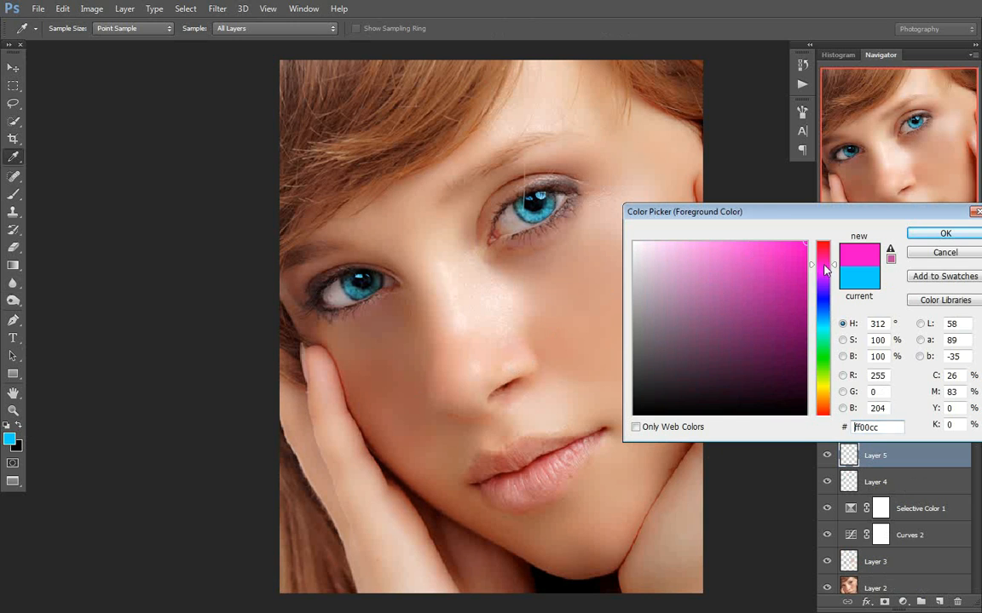
pyautogui.click(744, 248)
pyautogui.moveTo(744, 248); pyautogui.dragTo(746, 240)
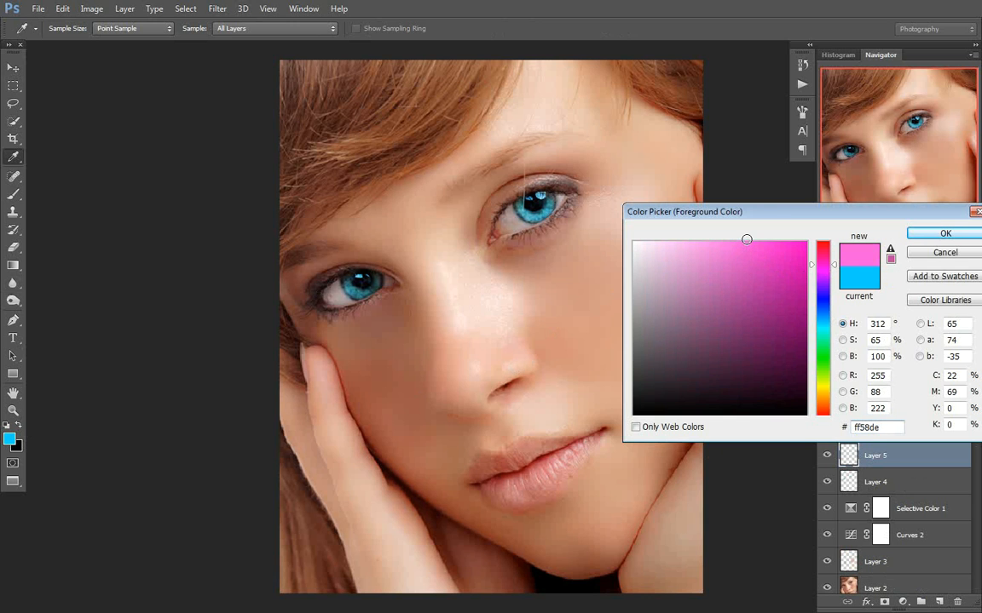
pyautogui.click(922, 231)
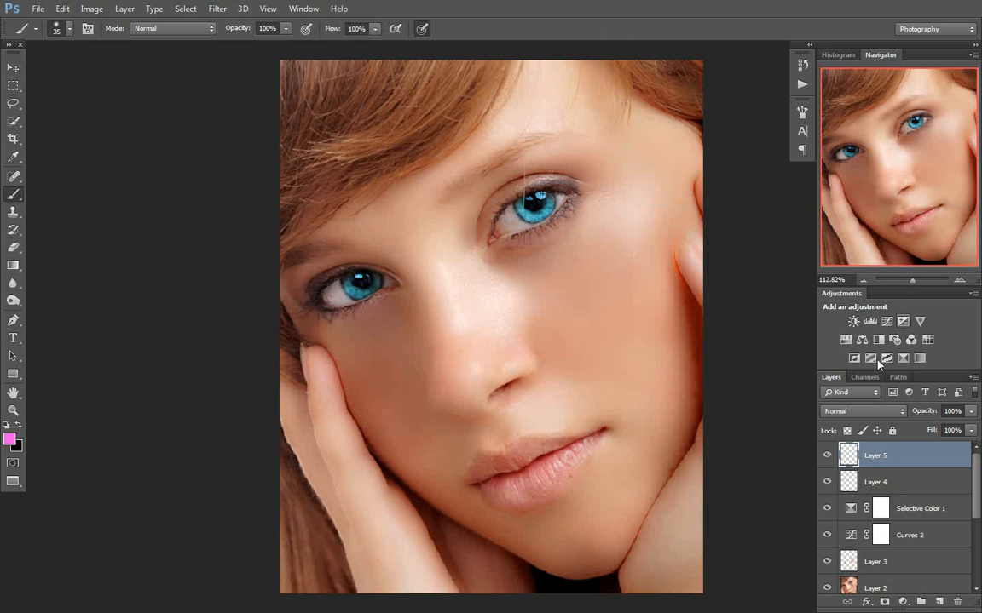
# Paint over both lips with the 35 px pink brush, then set the layer's blend mode to Color and its opacity to 40%
pyautogui.moveTo(479, 474)
pyautogui.mouseDown()
pyautogui.moveTo(589, 437)
pyautogui.moveTo(552, 467)
pyautogui.moveTo(490, 487)
pyautogui.moveTo(537, 490)
pyautogui.moveTo(558, 474)
pyautogui.moveTo(534, 495)
pyautogui.moveTo(495, 500)
pyautogui.moveTo(546, 462)
pyautogui.mouseUp()
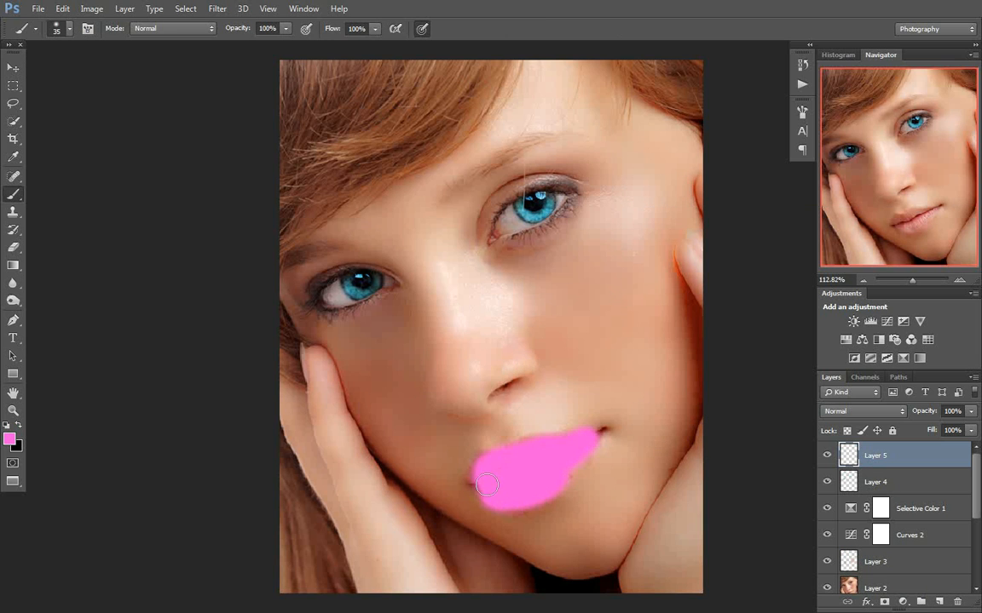
pyautogui.click(862, 410)
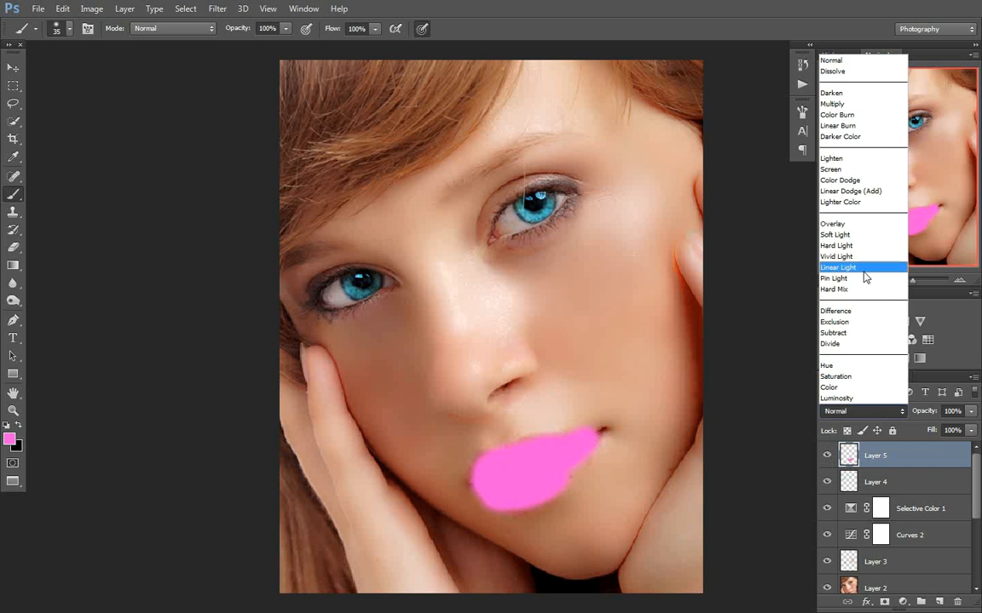
pyautogui.click(857, 225)
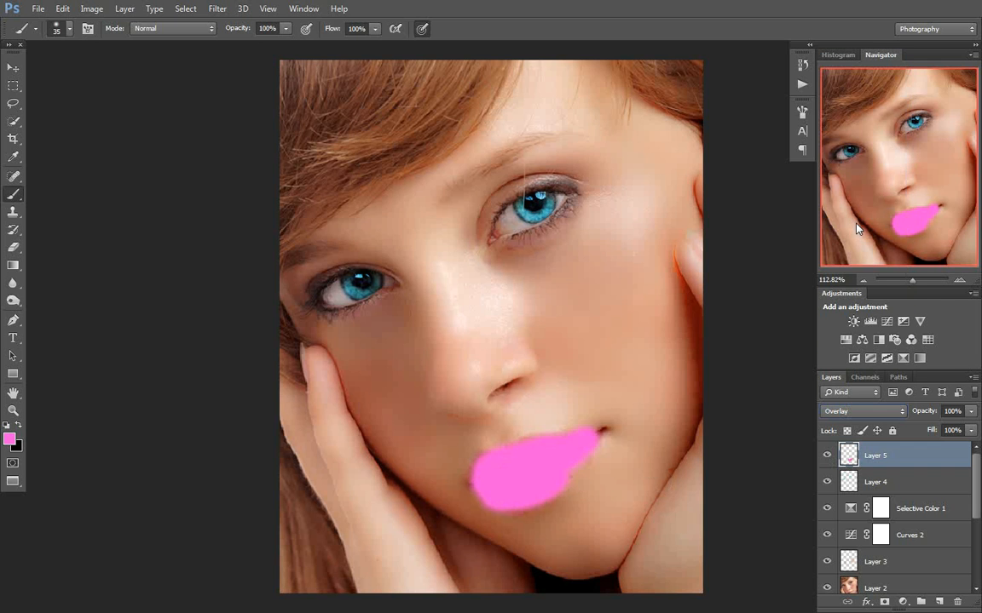
pyautogui.click(876, 413)
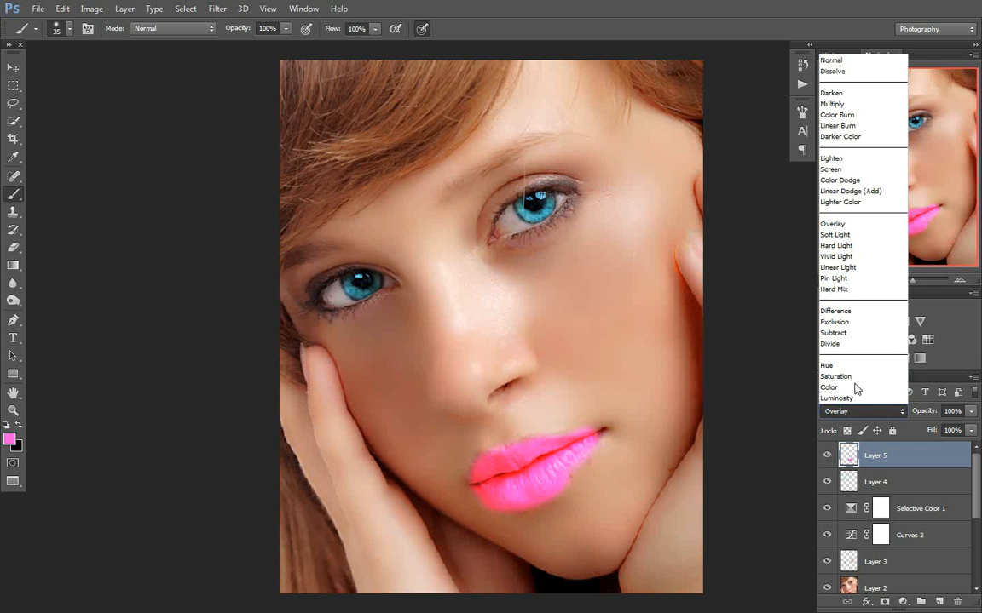
pyautogui.click(856, 388)
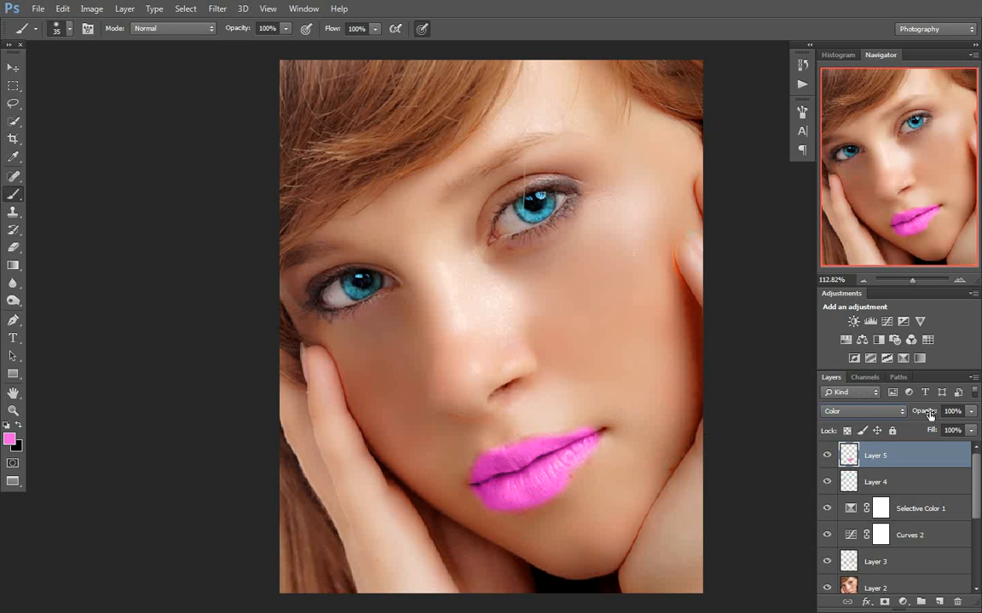
pyautogui.moveTo(926, 415); pyautogui.dragTo(899, 415)
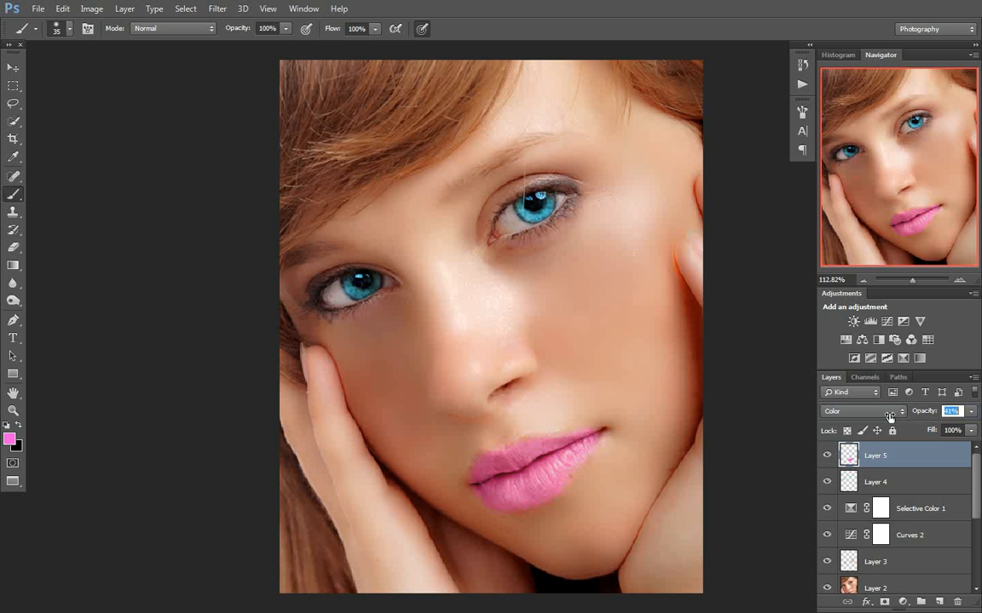
pyautogui.moveTo(883, 415); pyautogui.dragTo(889, 415)
# Erase the pink spill along the edges of the upper and lower lips with a soft 9 px eraser
pyautogui.click(13, 247)
pyautogui.moveTo(437, 431); pyautogui.dragTo(637, 519)
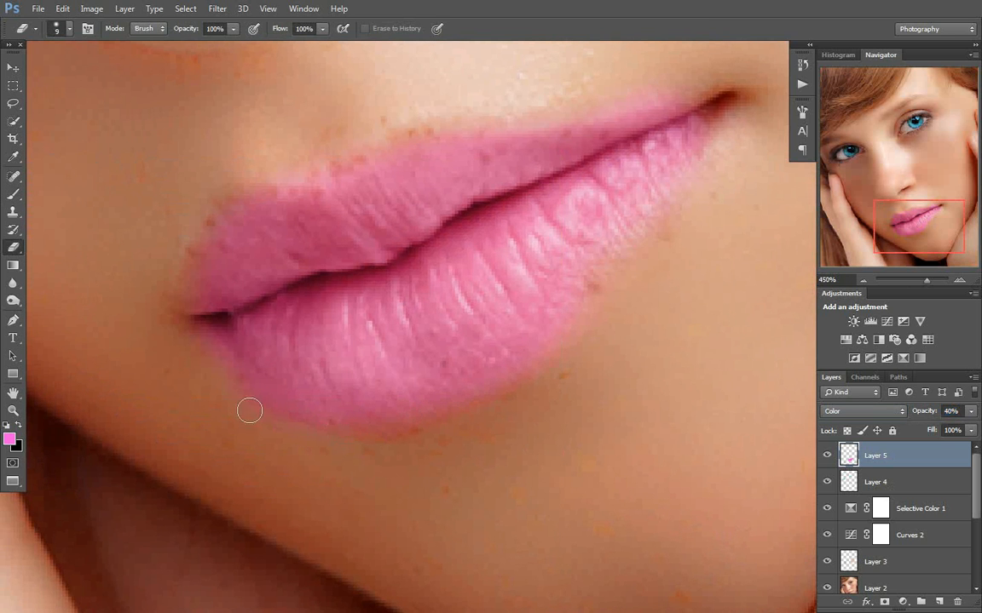
pyautogui.moveTo(207, 352)
pyautogui.mouseDown()
pyautogui.moveTo(308, 429)
pyautogui.moveTo(357, 443)
pyautogui.mouseUp()
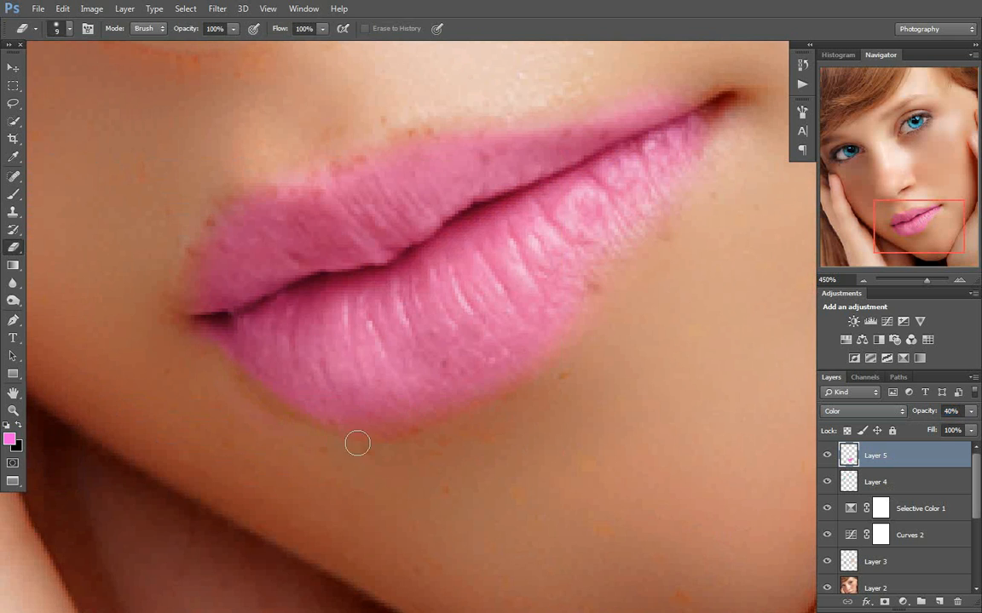
pyautogui.scroll(3, 668, 432)
pyautogui.moveTo(610, 250); pyautogui.dragTo(642, 240)
pyautogui.moveTo(360, 278); pyautogui.dragTo(709, 223)
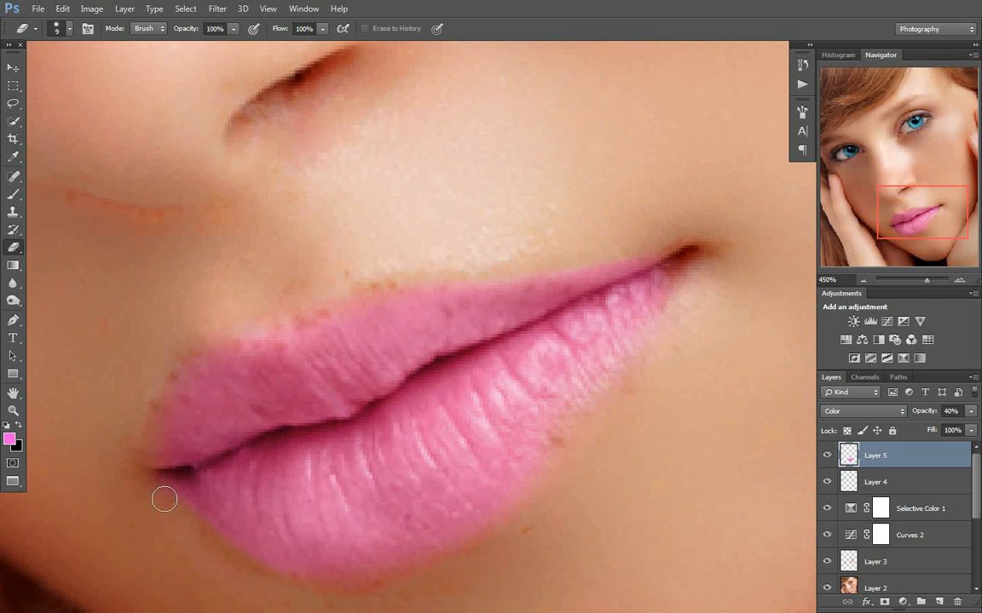
pyautogui.hotkey('ctrl', '0')
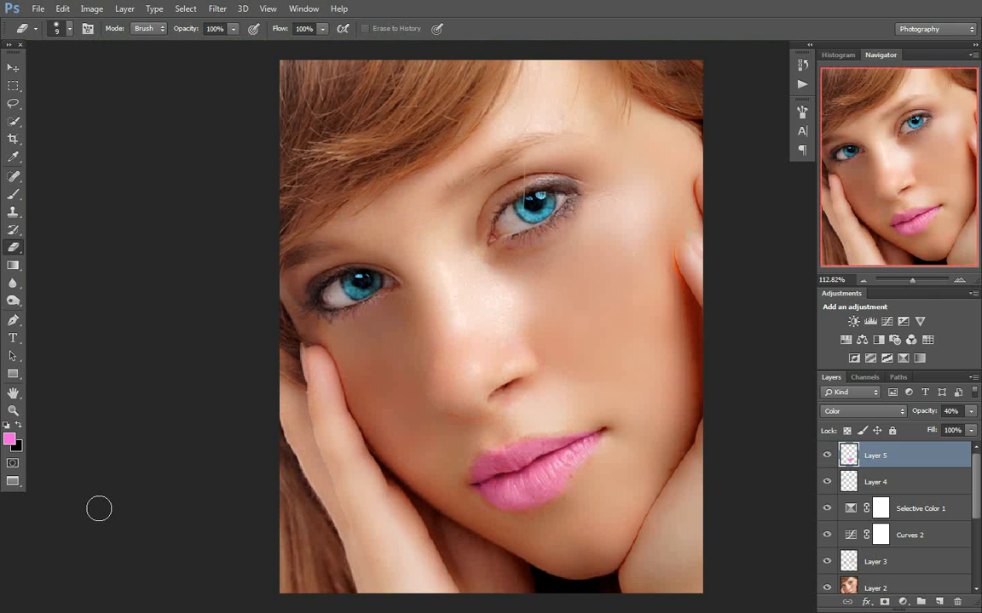
pyautogui.click(13, 67)
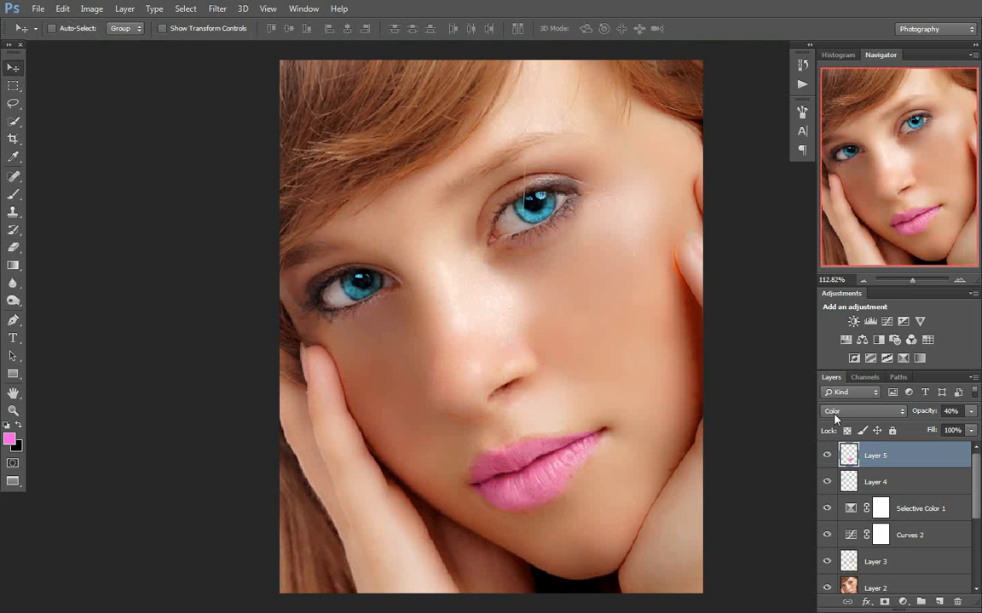